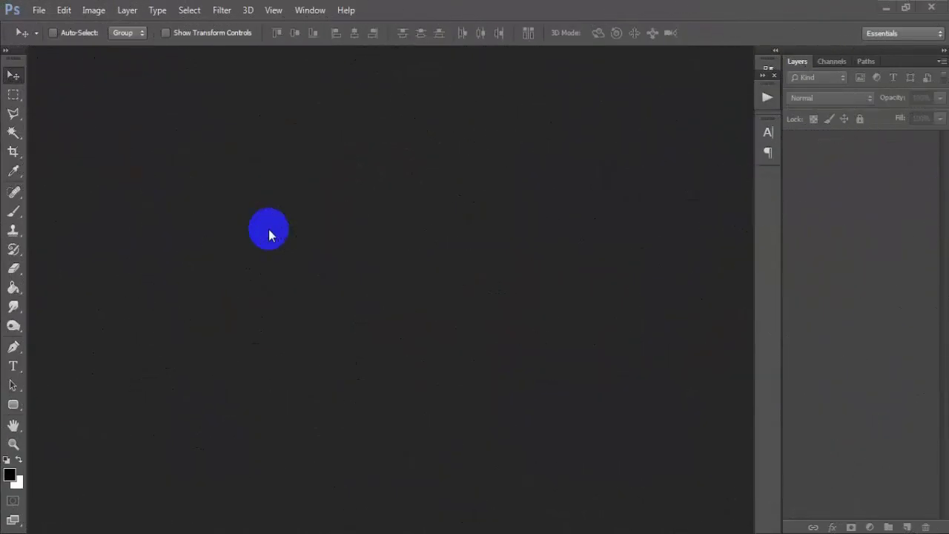
Open the pedram photo of the young man beside the yellow taxi.
left_click(39, 10)
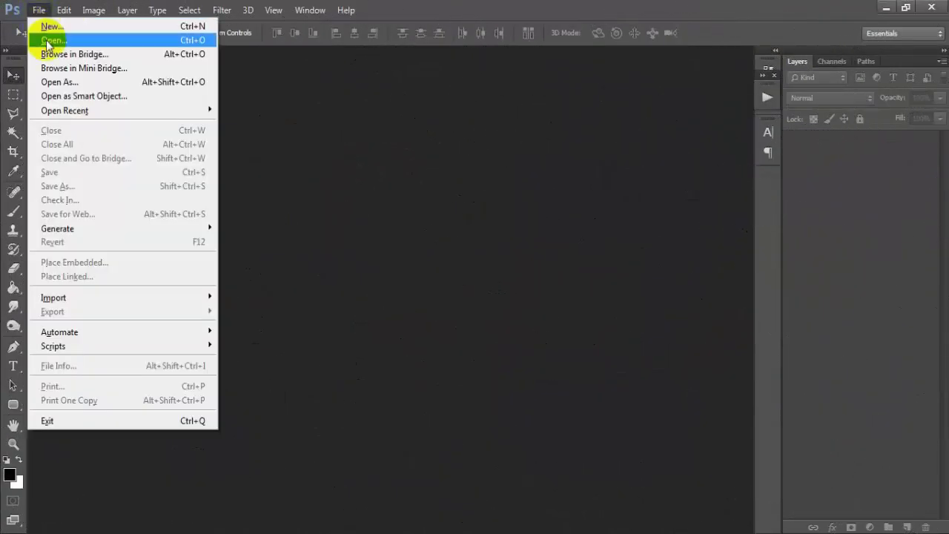
left_click(59, 41)
left_click(397, 213)
left_click(432, 333)
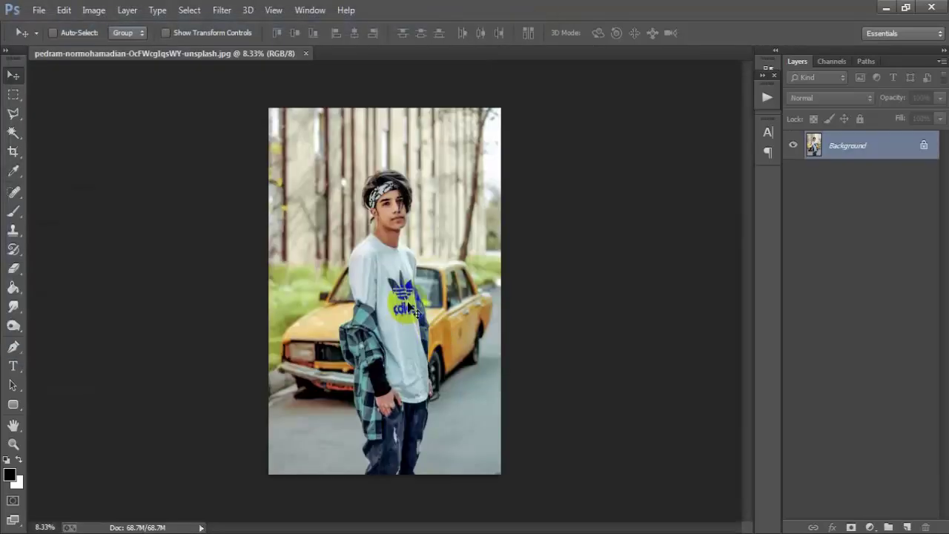
Add a new layer and fill it with dark grey #282828 using the Paint Bucket.
left_click(906, 525)
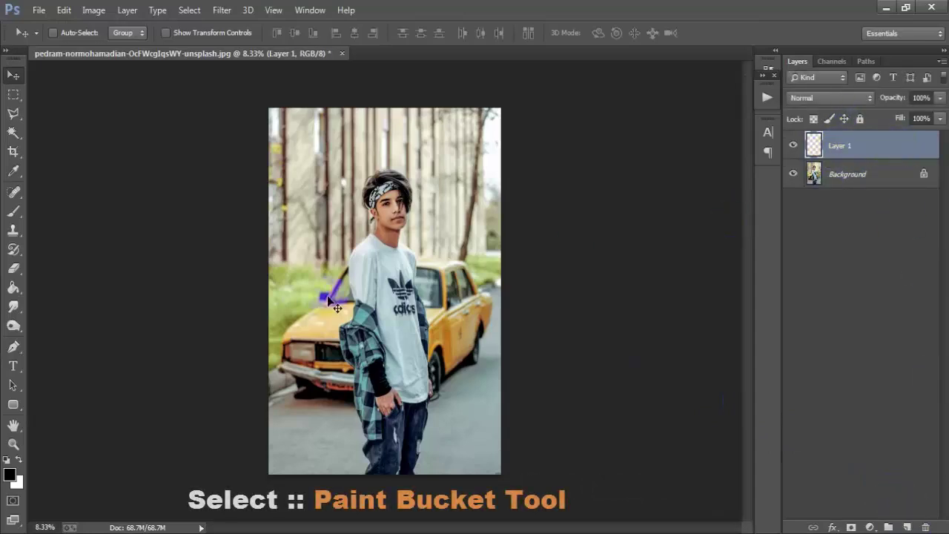
left_click(15, 291)
left_click(16, 294)
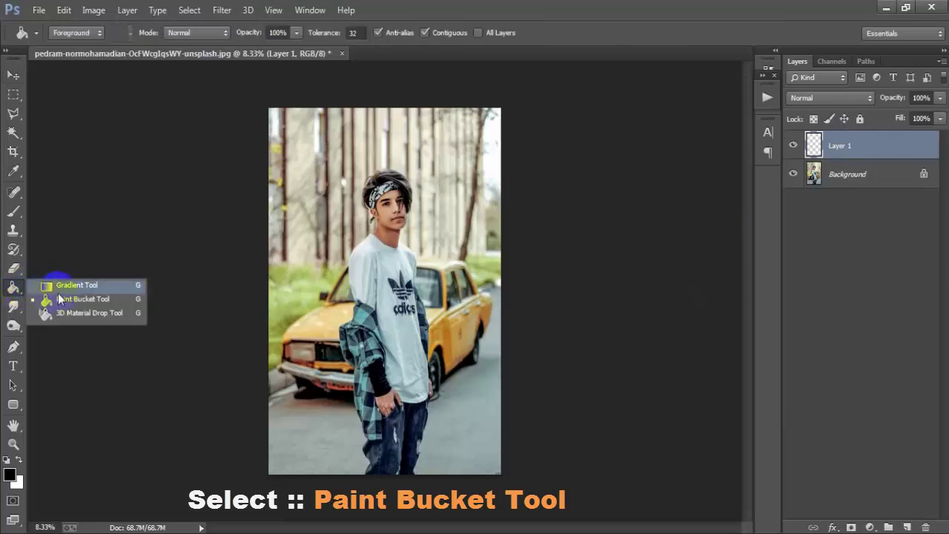
left_click(134, 300)
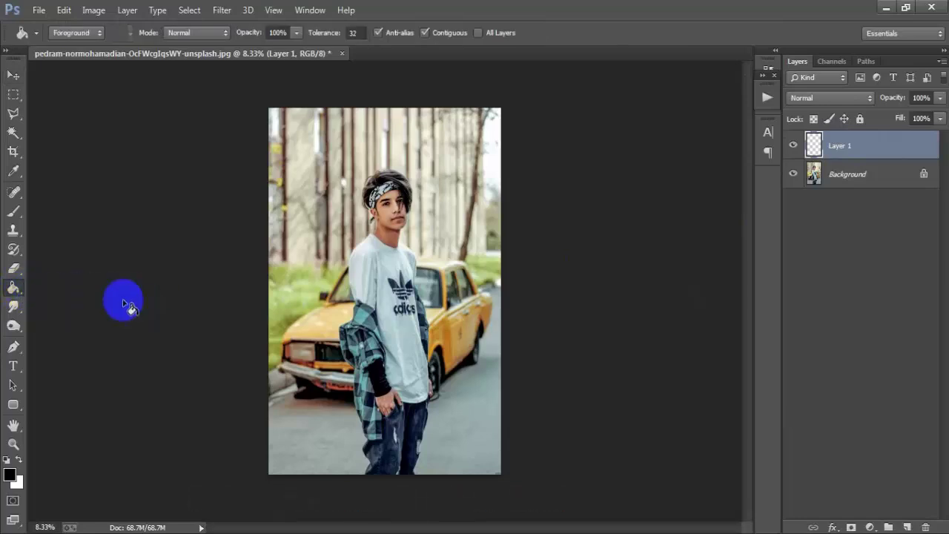
left_click(10, 477)
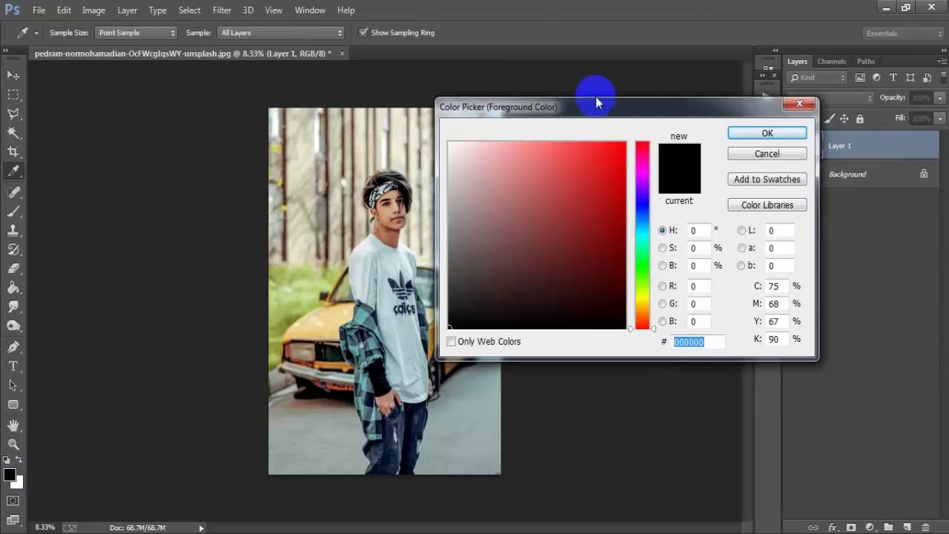
left_click_drag(597, 111, 535, 97)
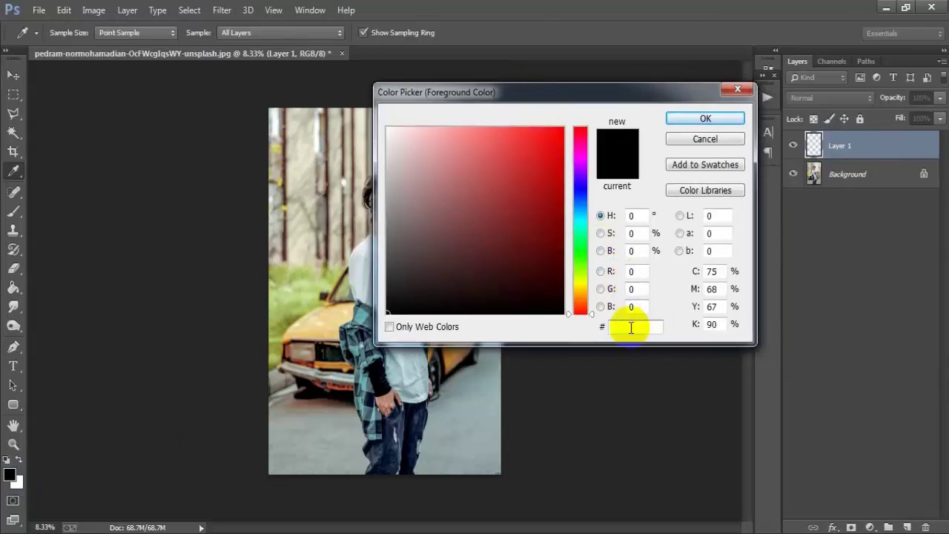
type("2828")
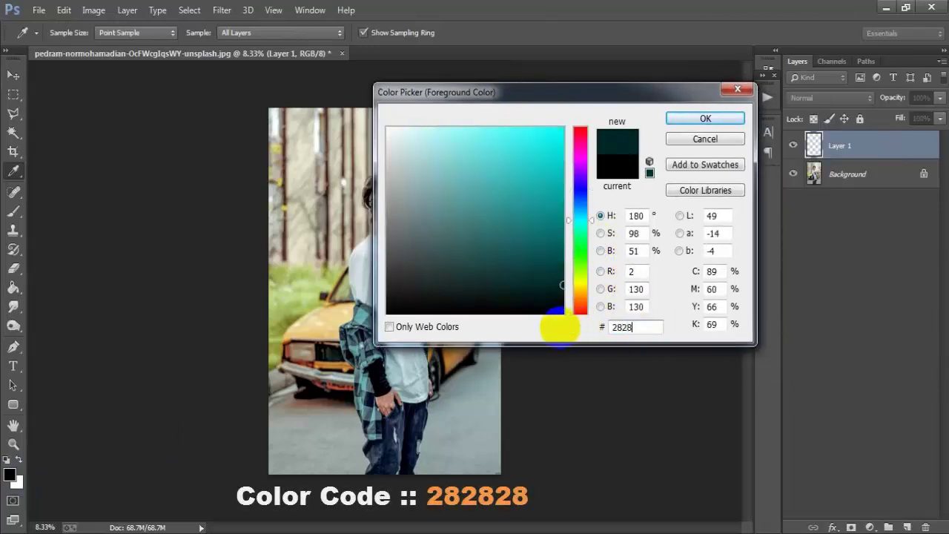
type("28")
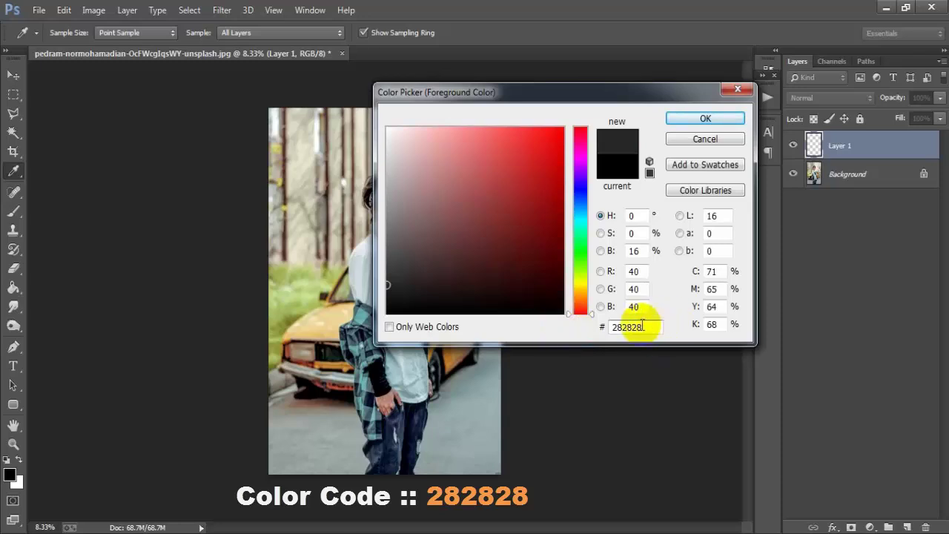
left_click(682, 119)
key("g")
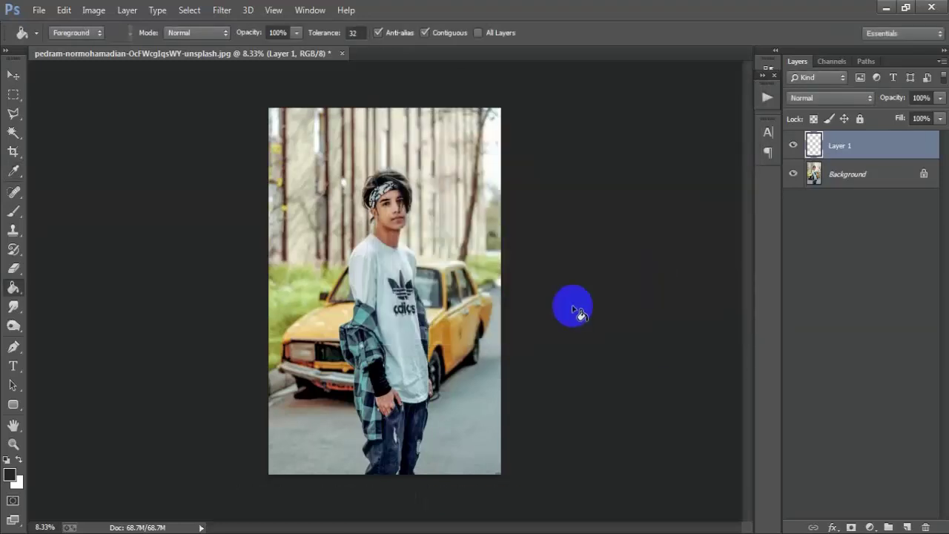
left_click(484, 315)
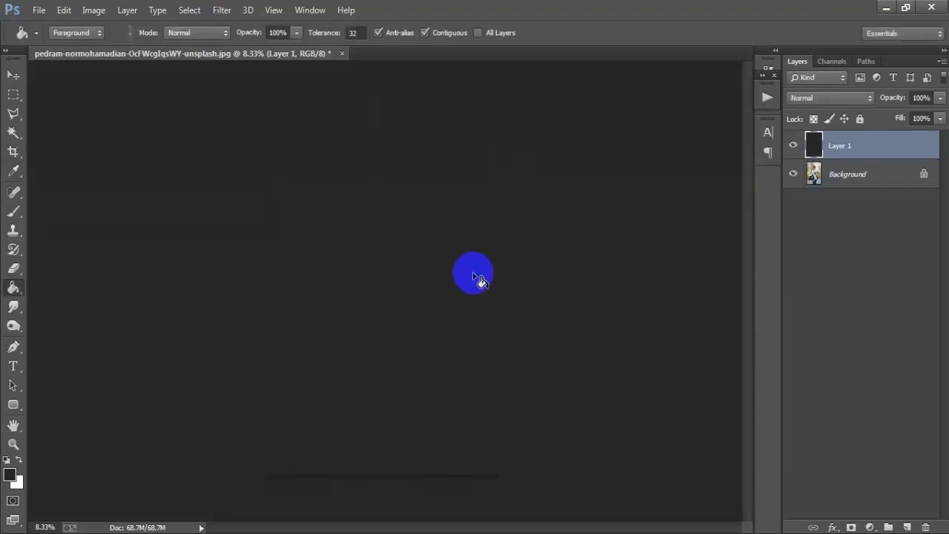
Set Layer 1's opacity to 80% so the photo shows faintly through.
left_click(12, 78)
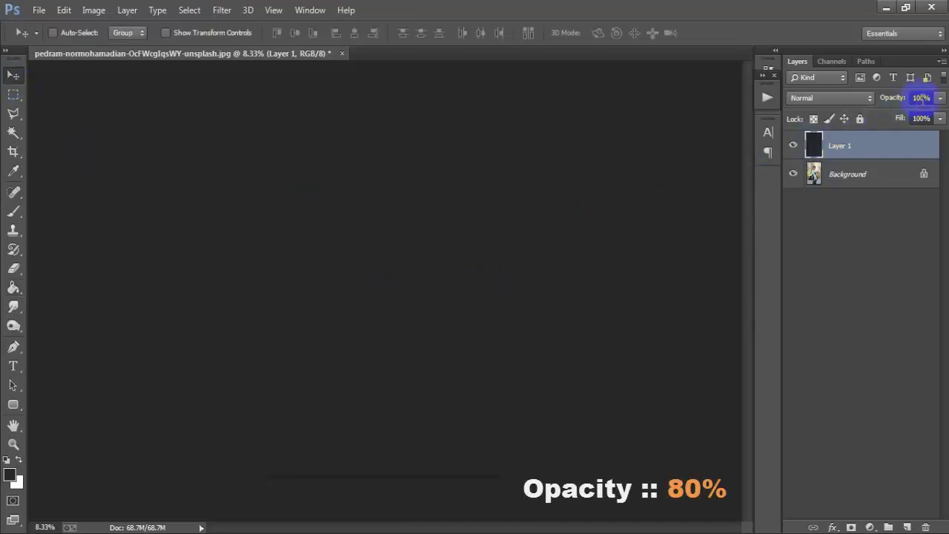
type("80")
key("Return")
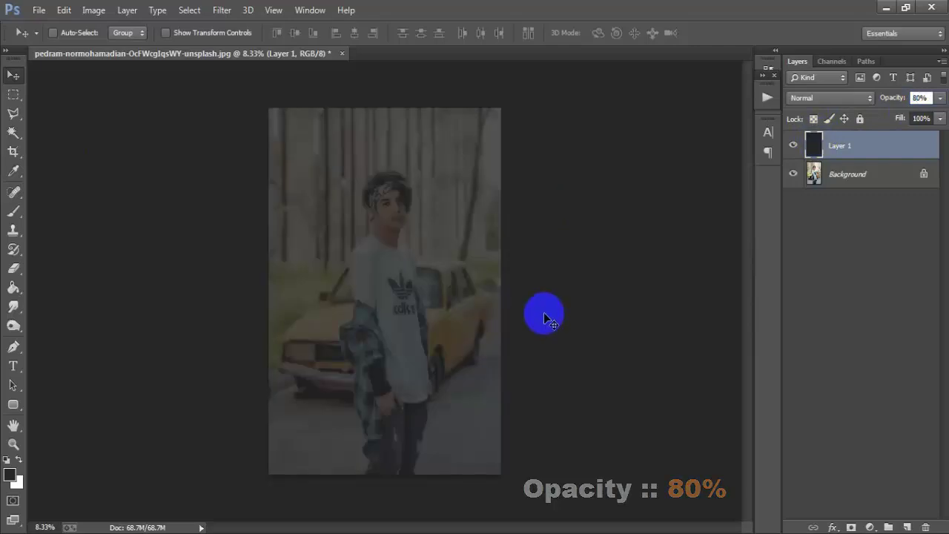
left_click(673, 258)
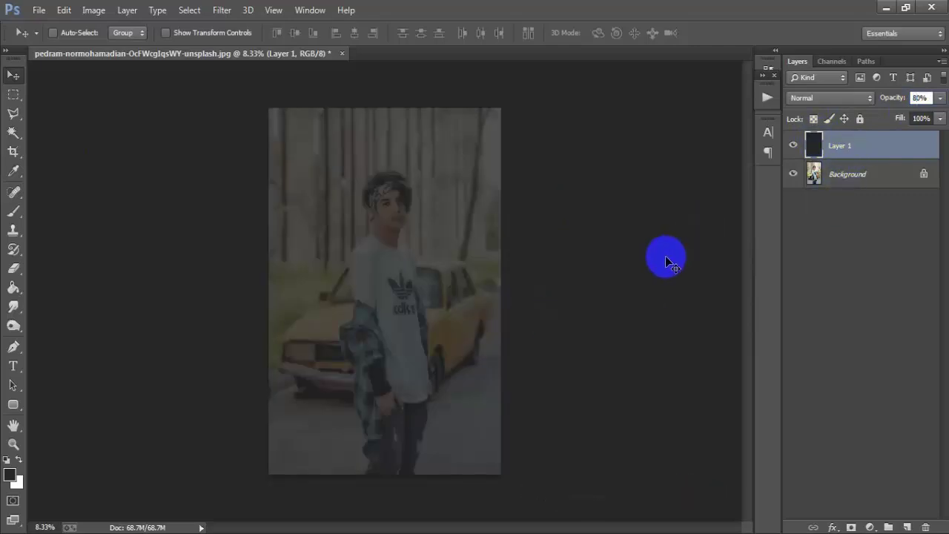
left_click(37, 12)
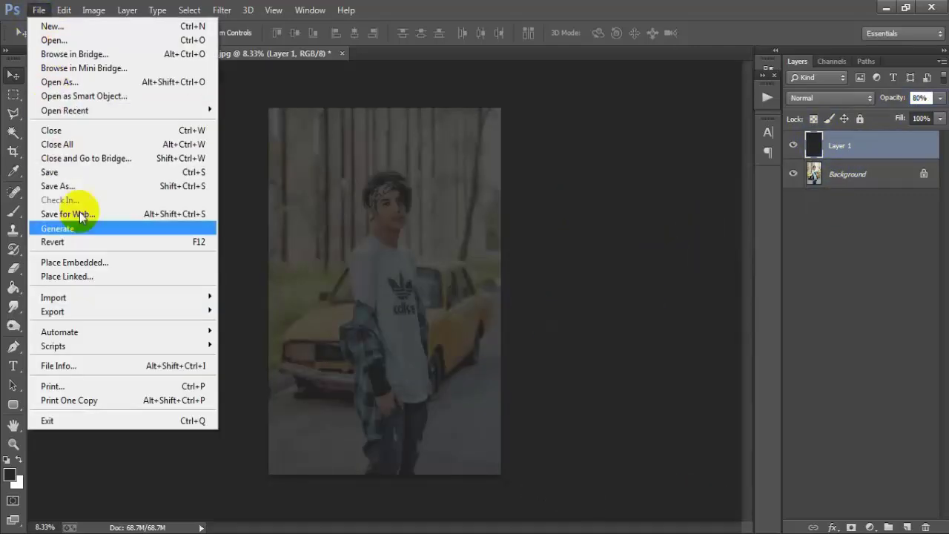
Place the Photoshop Fram file as a linked layer, scaled to about 651% over the subject.
left_click(94, 278)
left_click(174, 282)
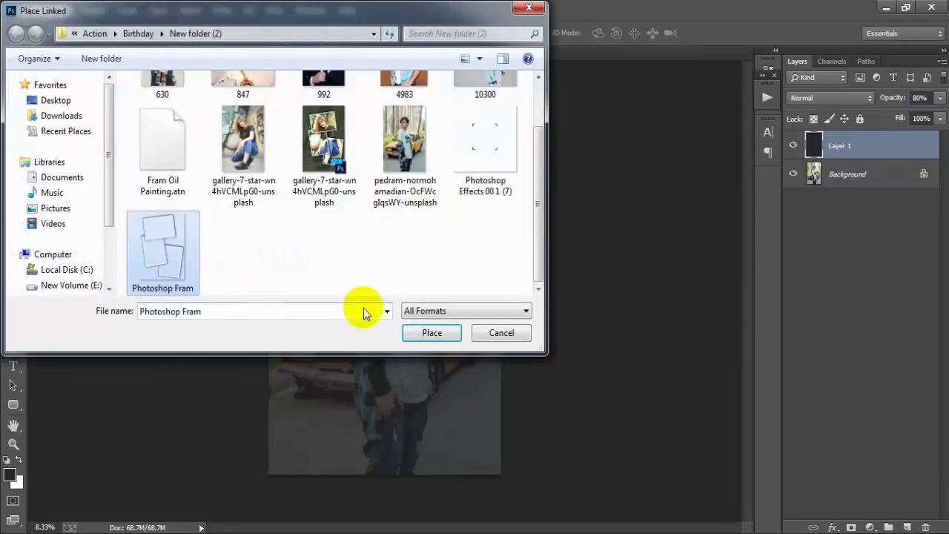
left_click(406, 333)
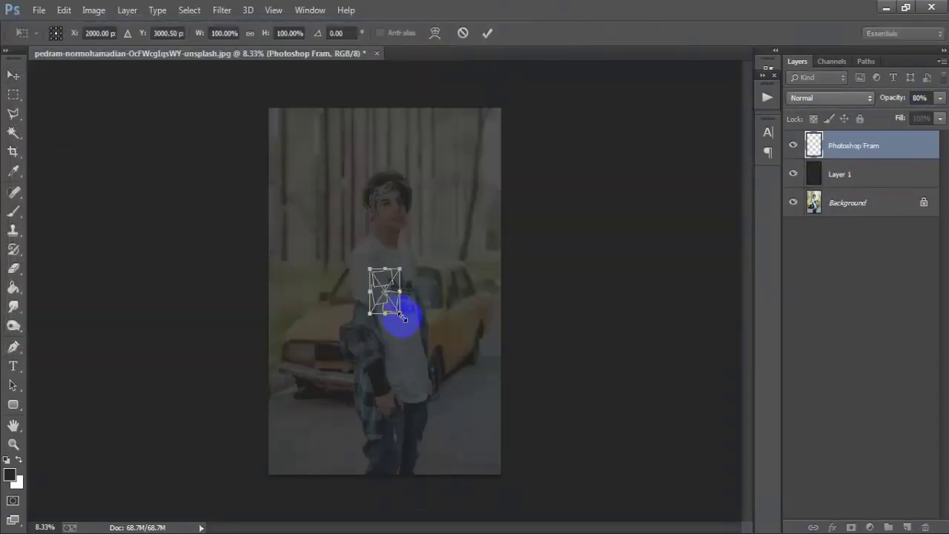
mouse_move(401, 316)
left_mouse_down()
mouse_move(497, 479)
mouse_move(494, 455)
left_mouse_up()
left_click_drag(460, 387, 467, 381)
left_click_drag(500, 464, 493, 448)
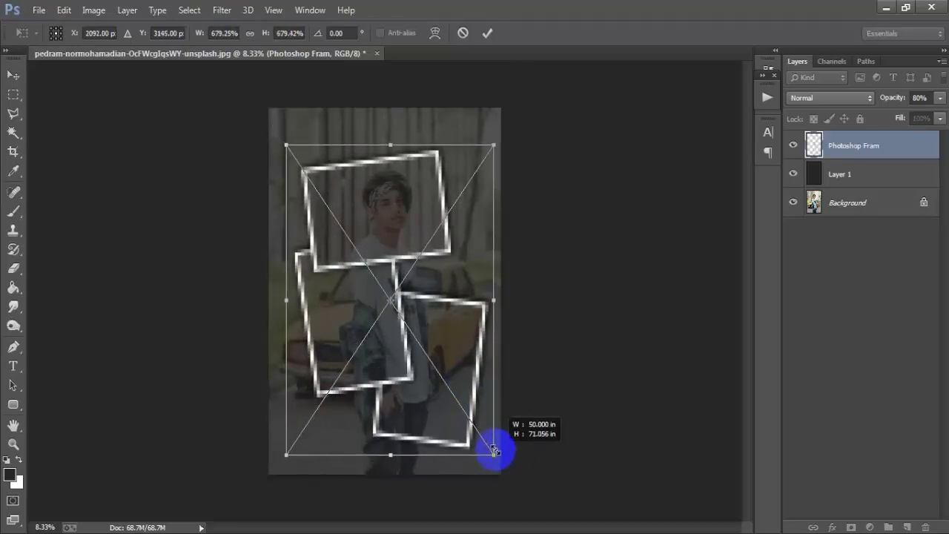
left_click_drag(450, 371, 457, 370)
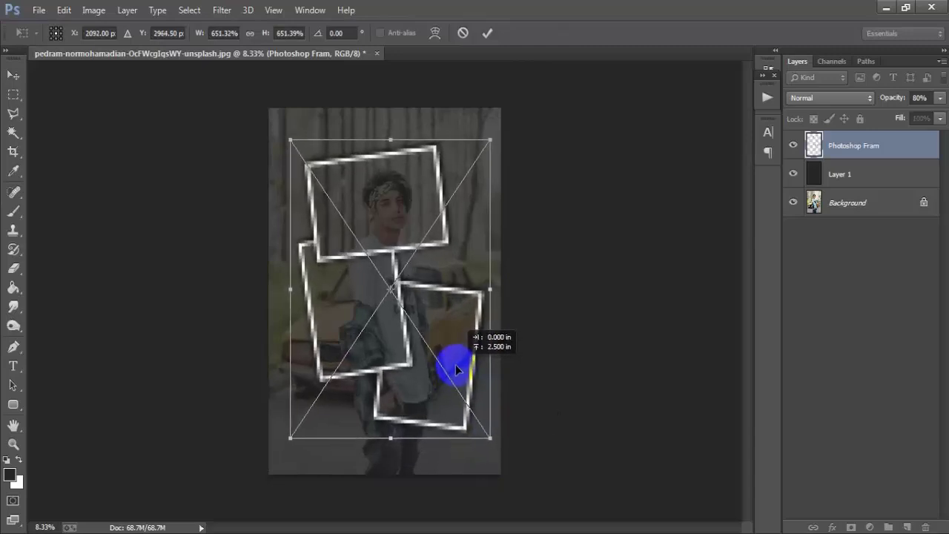
left_click(488, 33)
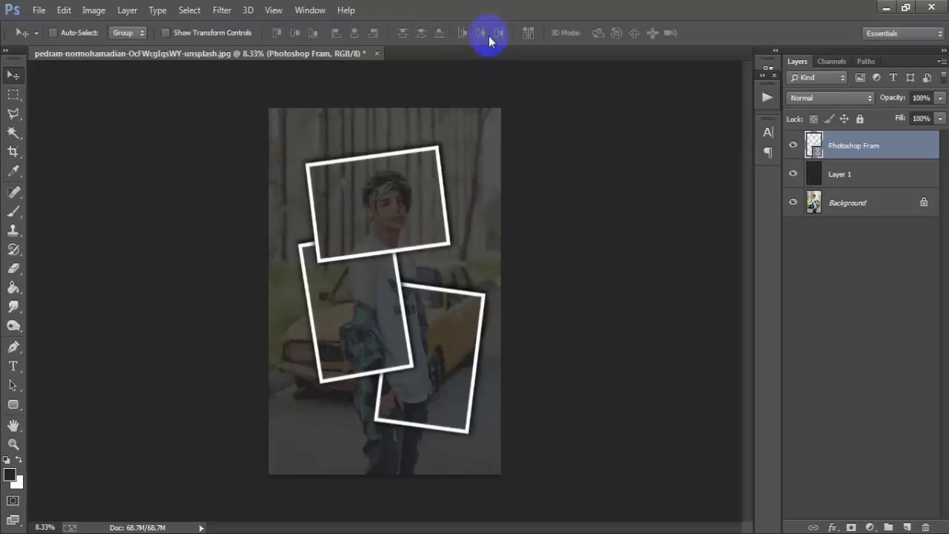
Rasterize the Photoshop Fram layer and add a white layer mask to Layer 1.
right_click(919, 156)
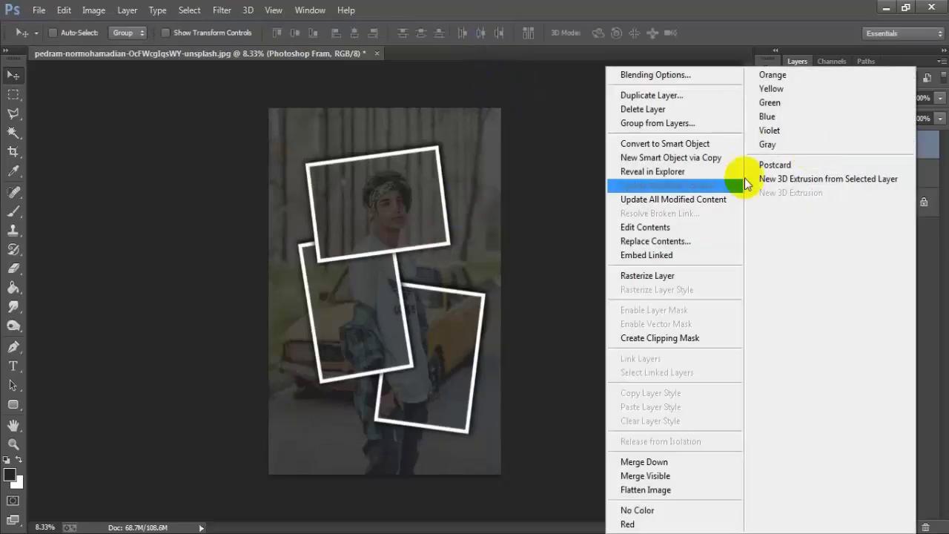
left_click(681, 278)
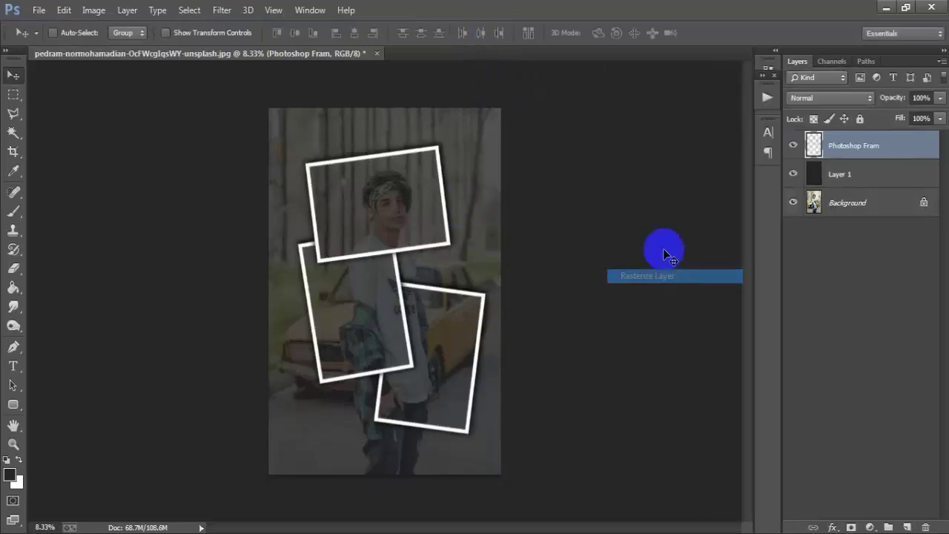
left_click(894, 178)
key("8")
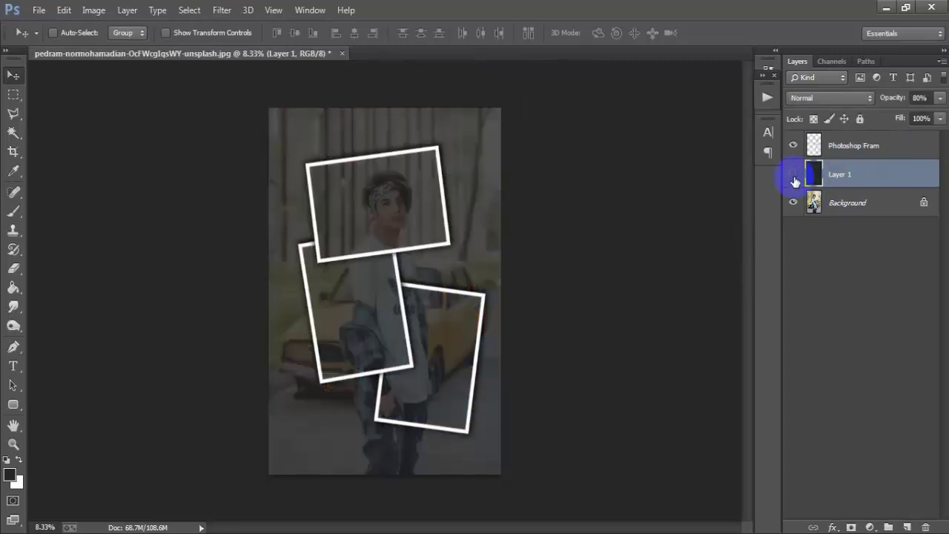
left_click(794, 174)
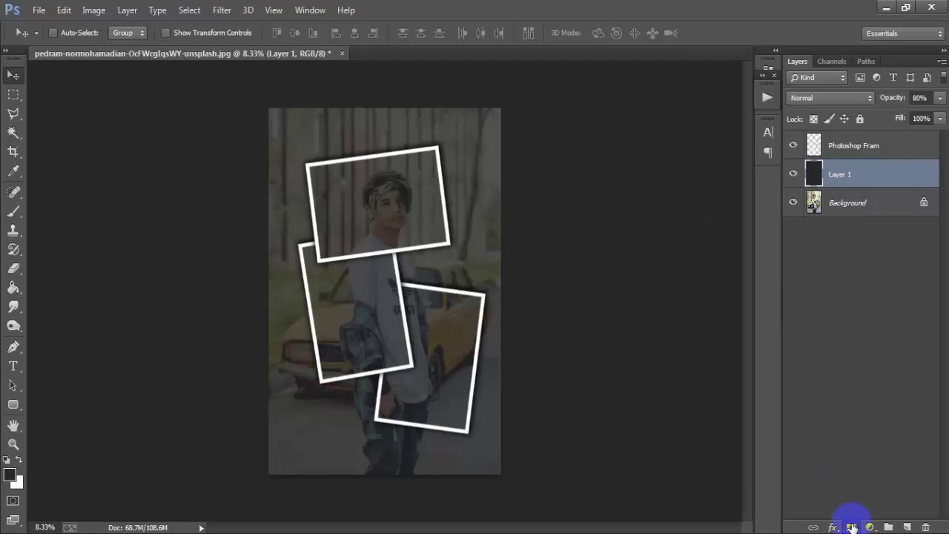
left_click(852, 527)
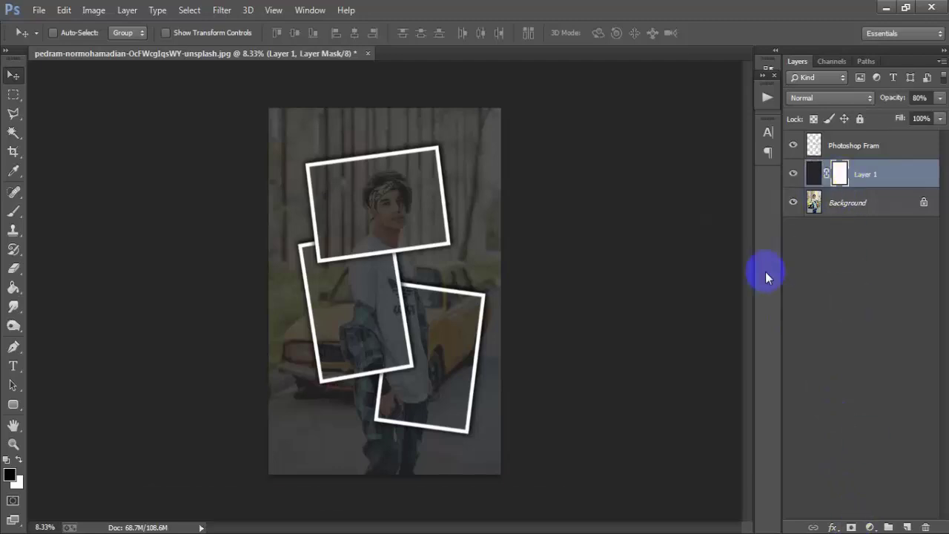
Trace the inside of the top frame with the Polygonal Lasso.
left_click(13, 116)
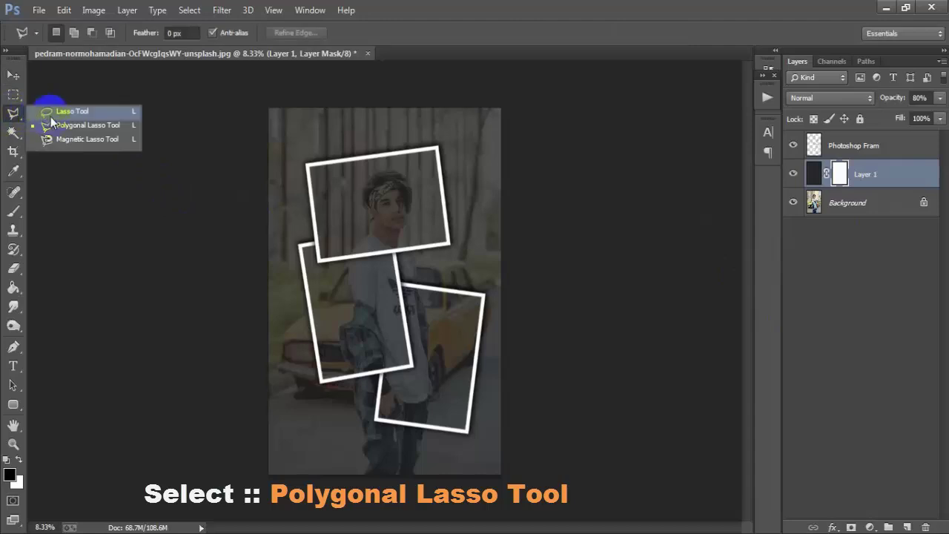
left_click(117, 127)
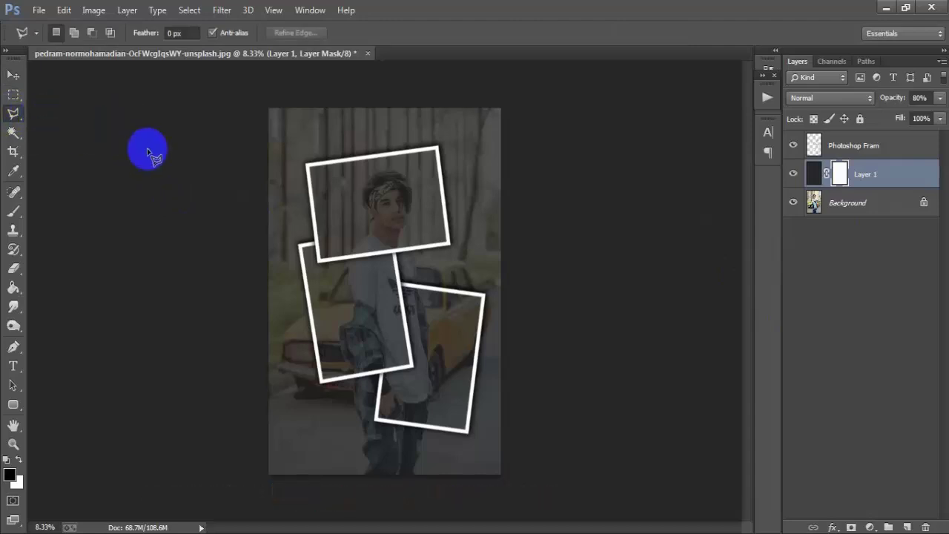
key("ctrl+plus")
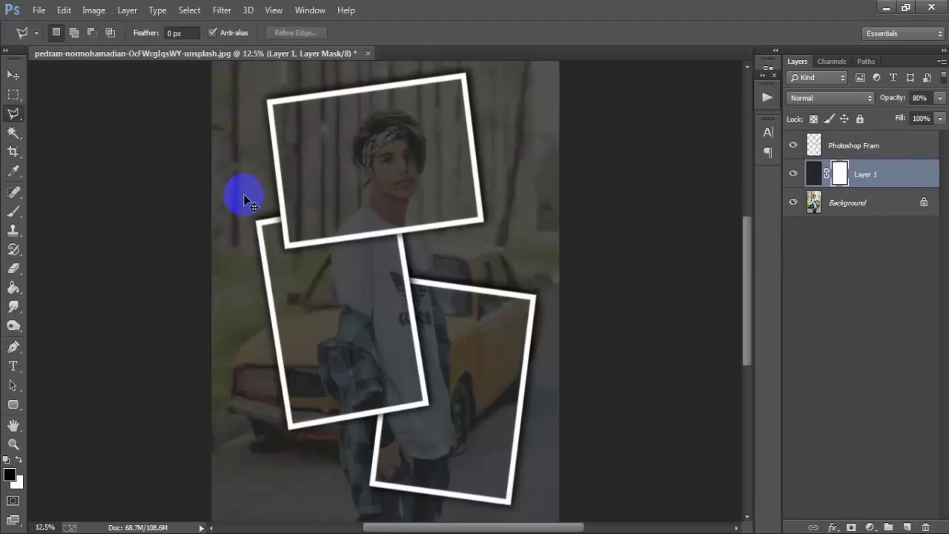
key("ctrl+plus")
scroll(250, 204, "up", 3)
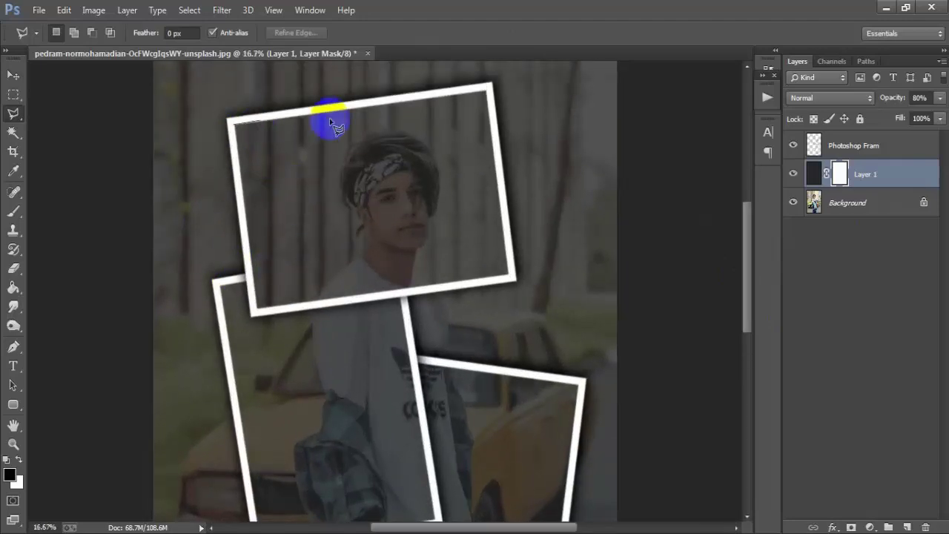
left_click(488, 90)
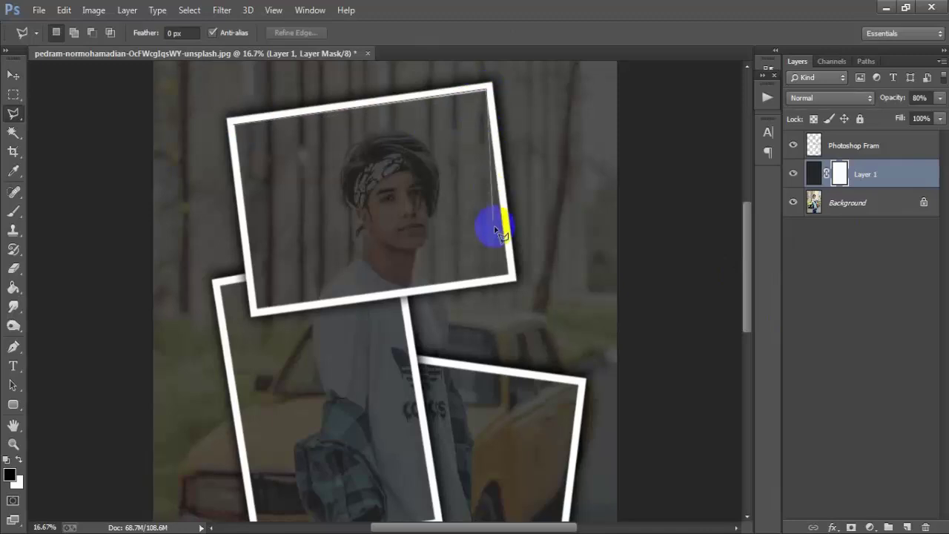
left_click(512, 280)
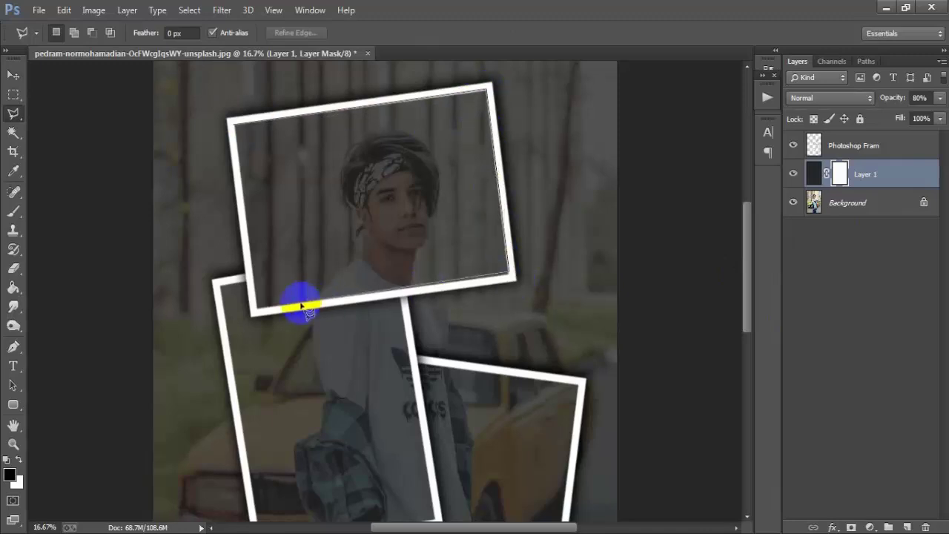
left_click(276, 310)
left_click(231, 123)
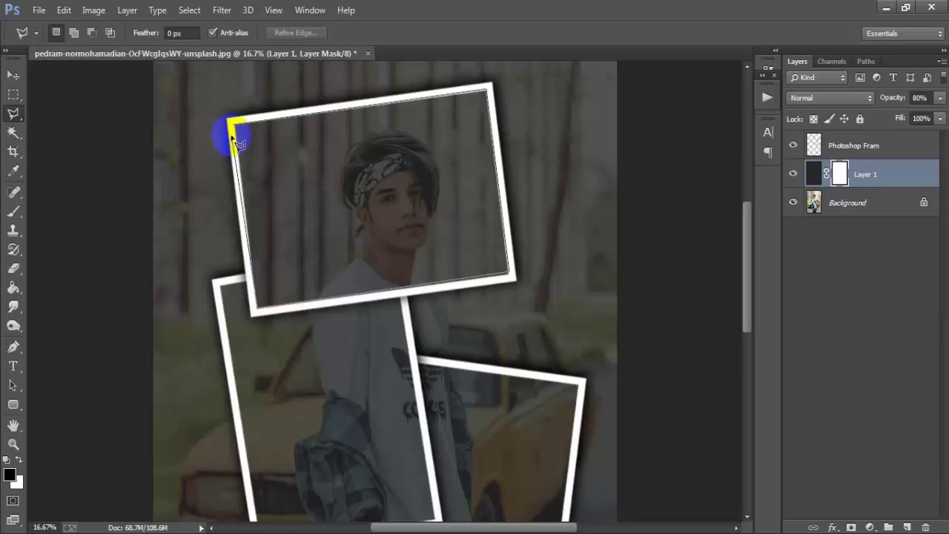
Add the middle frame's inner opening to the selection.
scroll(275, 250, "down", 5)
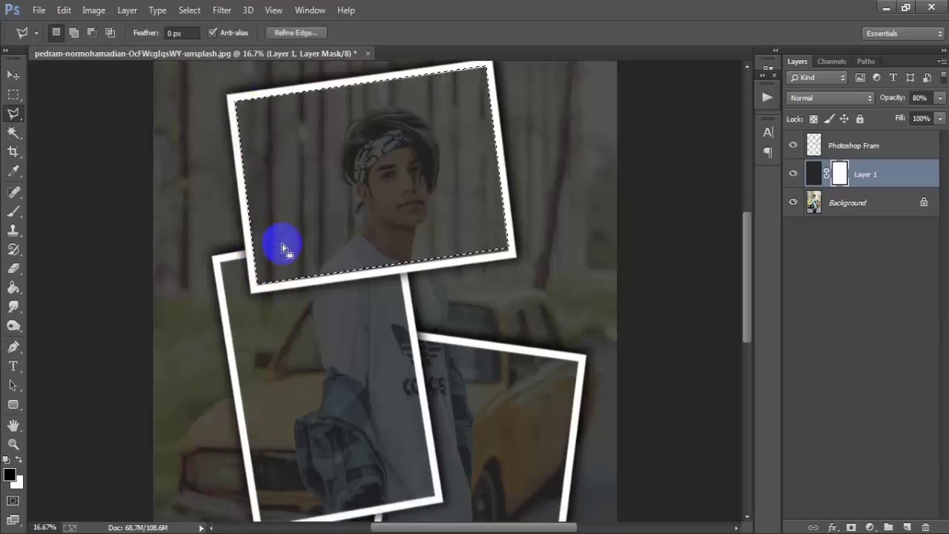
left_click(220, 205, "shift")
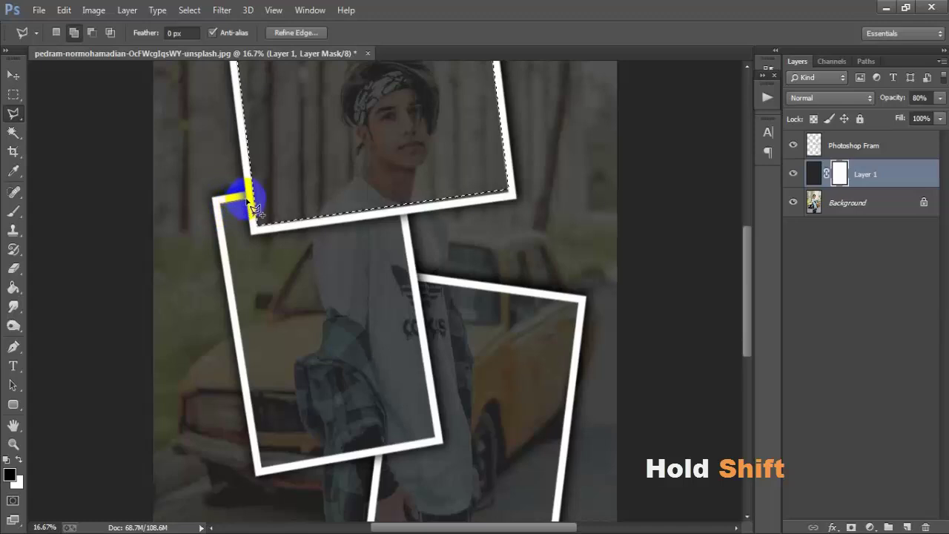
left_click(252, 224)
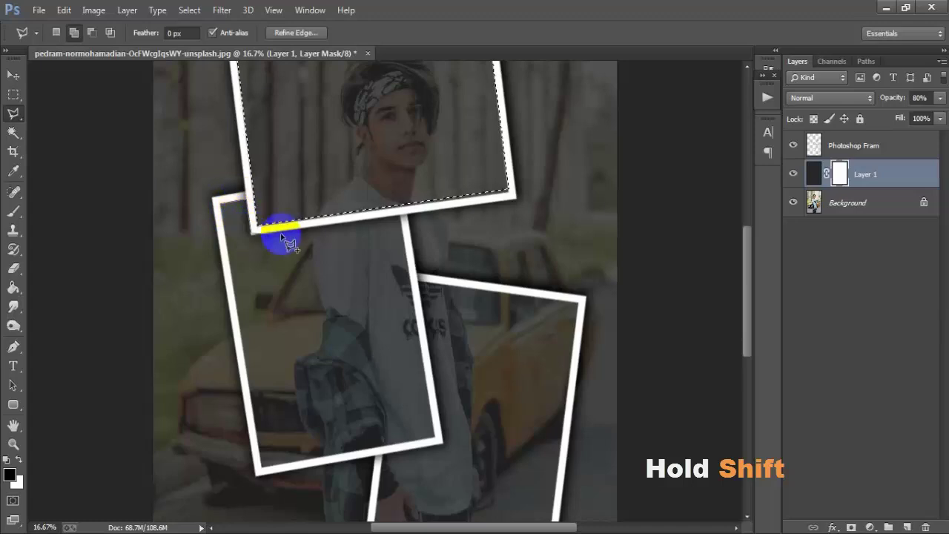
left_click(404, 217)
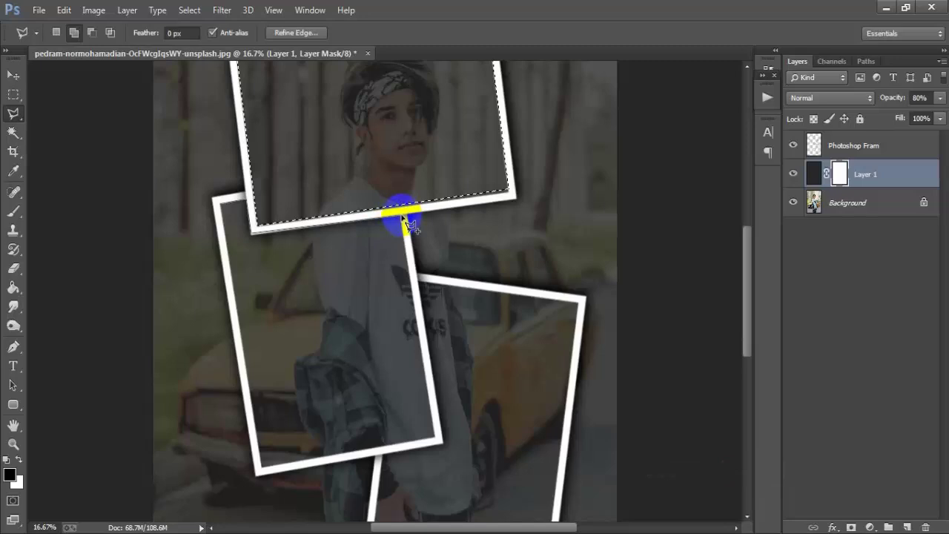
left_click(435, 433)
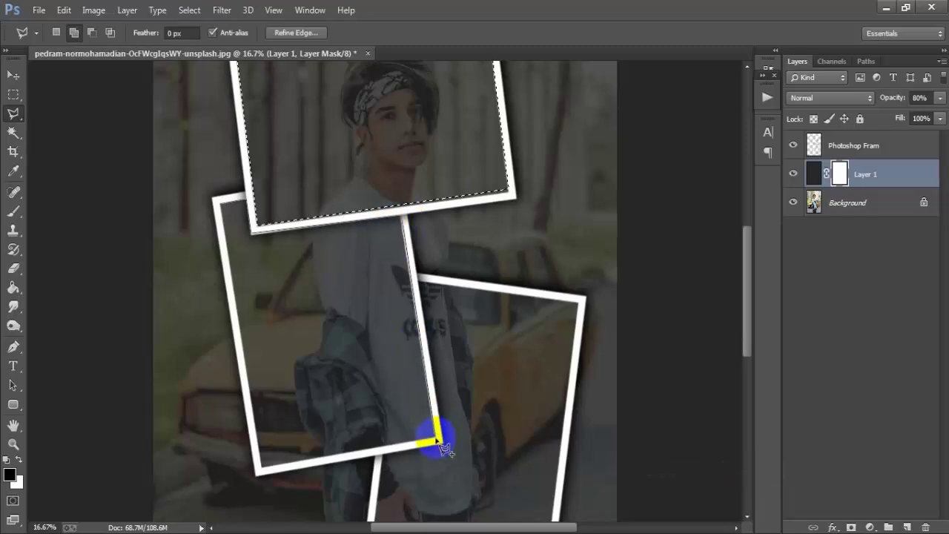
left_click(260, 467)
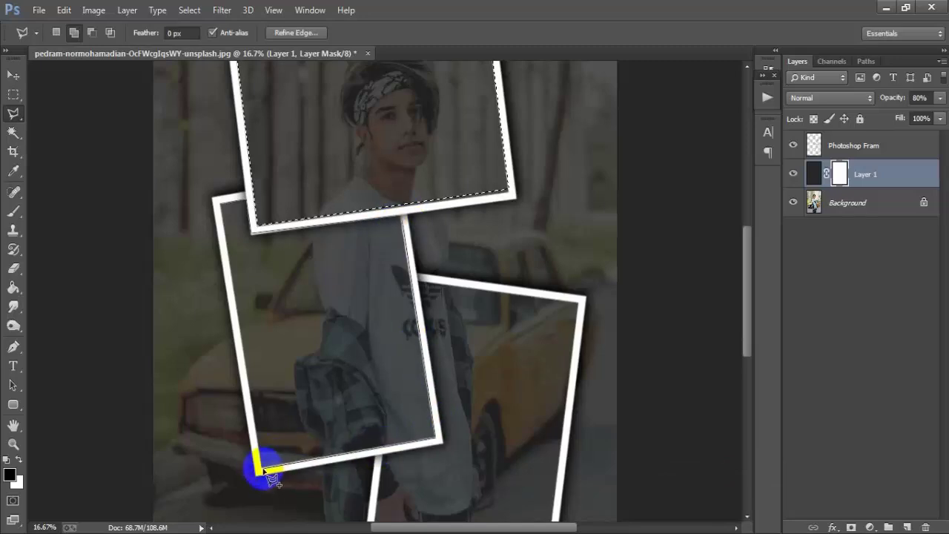
left_click(220, 208)
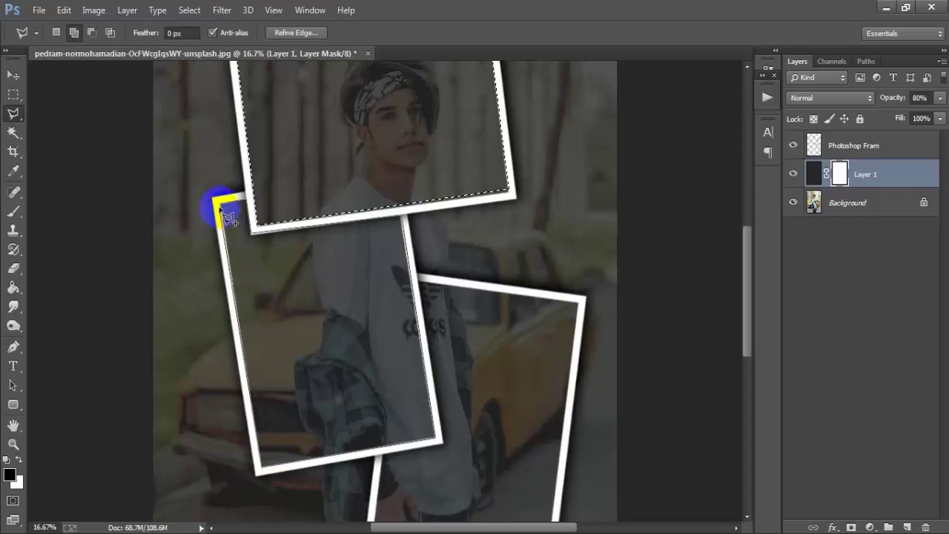
Add the right frame's inner opening to the selection.
scroll(361, 333, "down", 2)
scroll(415, 267, "down", 1)
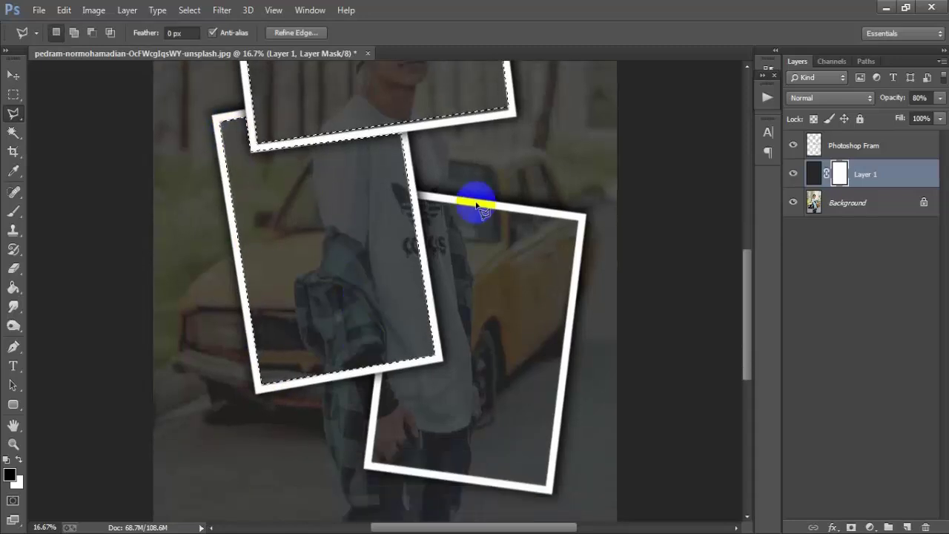
left_click(420, 200, "shift")
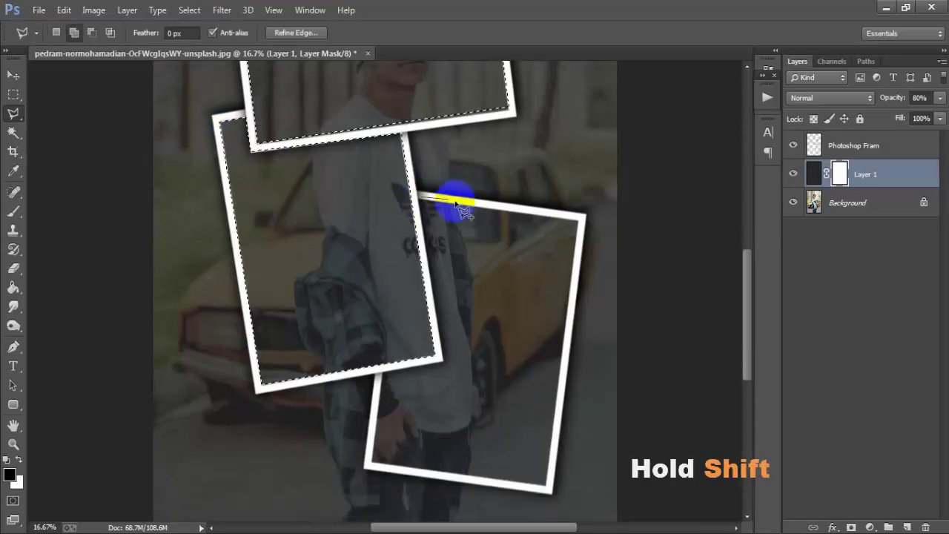
left_click(552, 216)
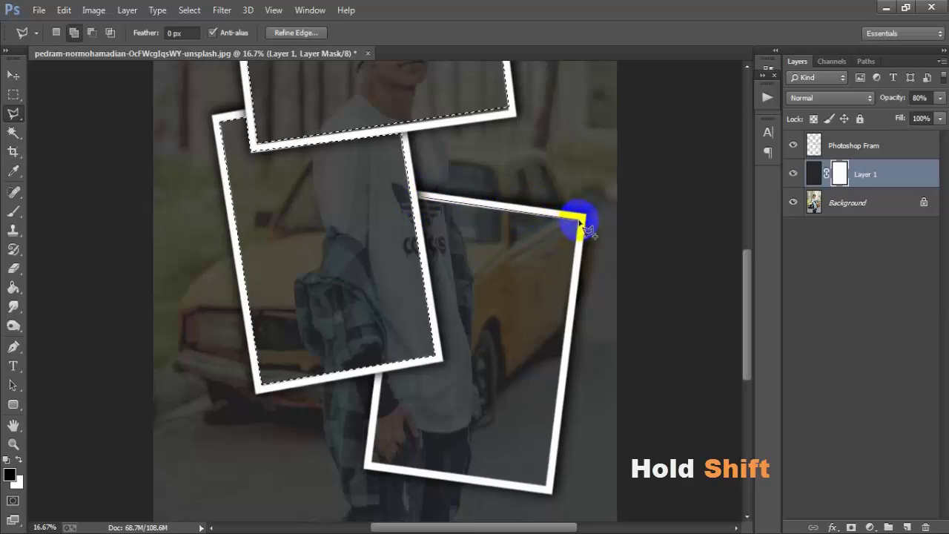
left_click(551, 489)
left_click(369, 467)
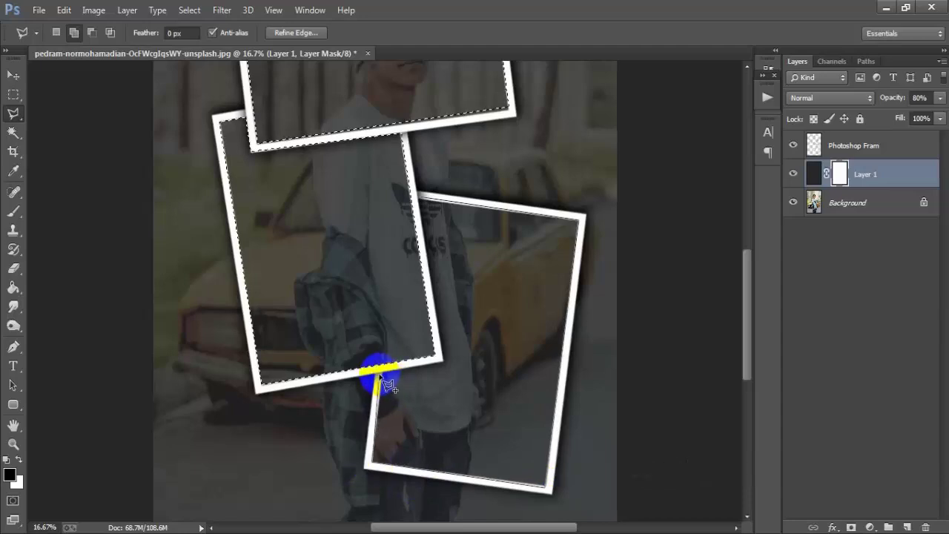
left_click(430, 363)
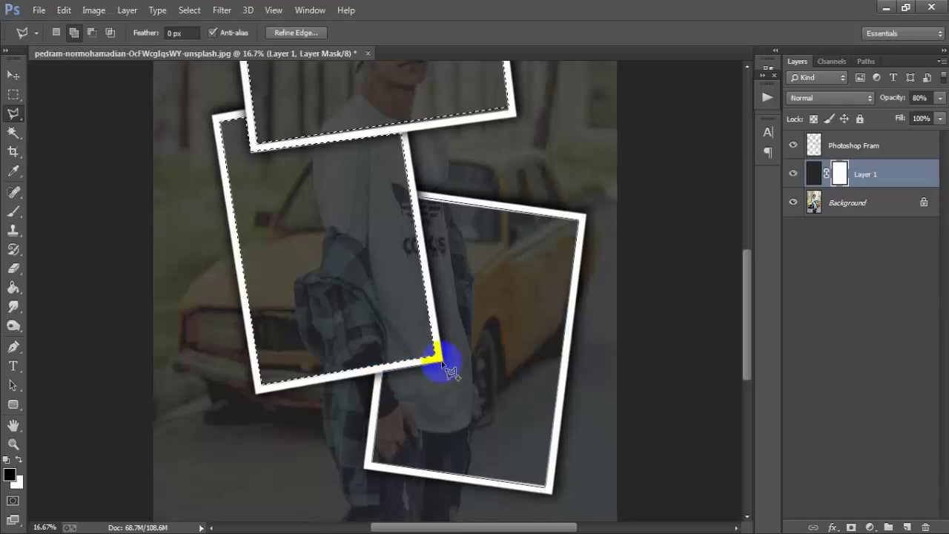
left_click(417, 226)
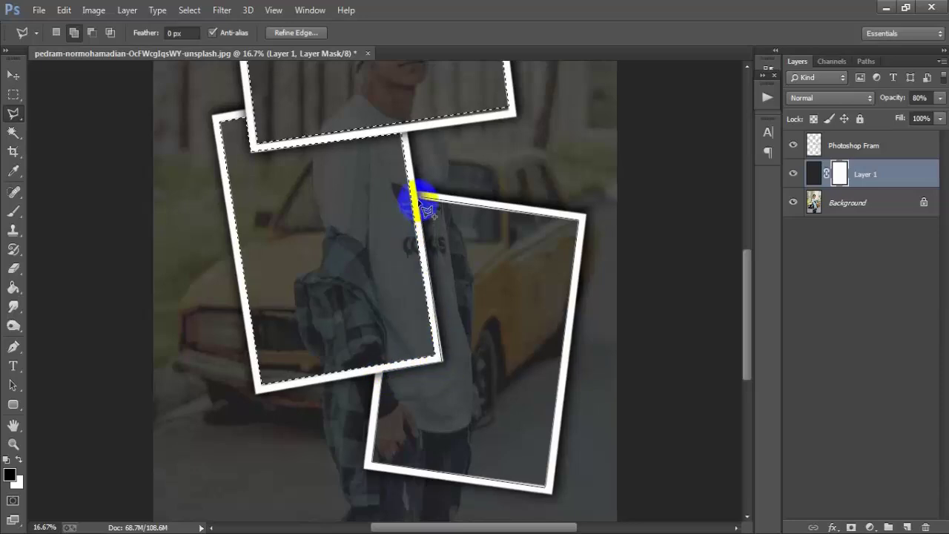
left_click(419, 197)
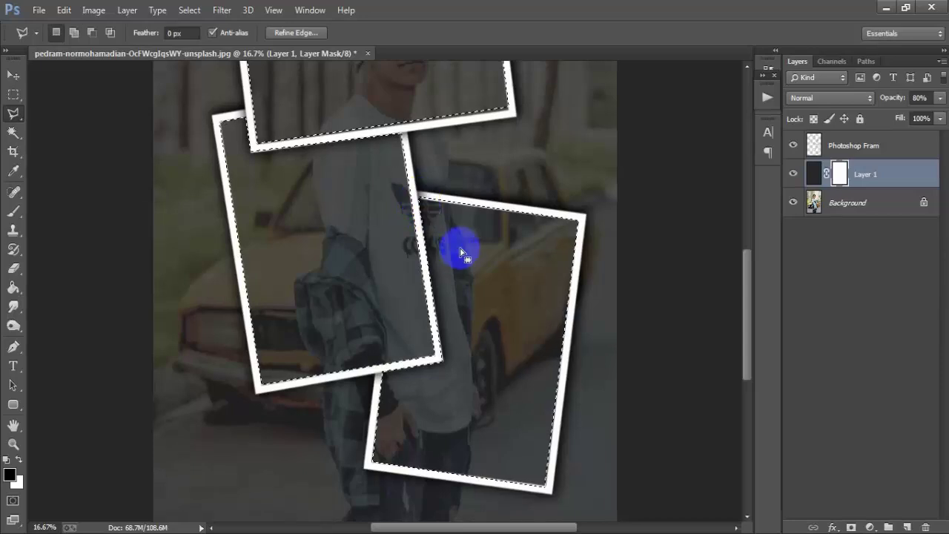
scroll(459, 256, "down", 2)
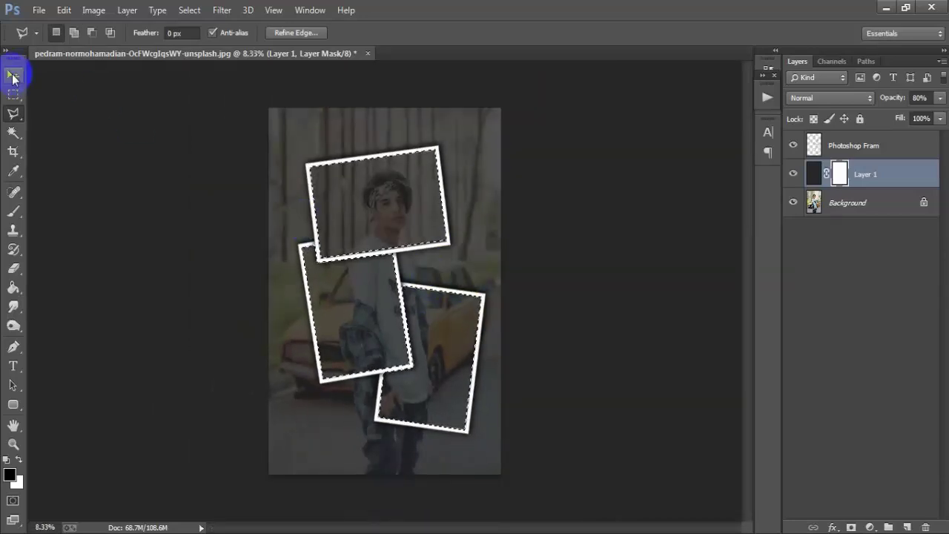
left_click(13, 75)
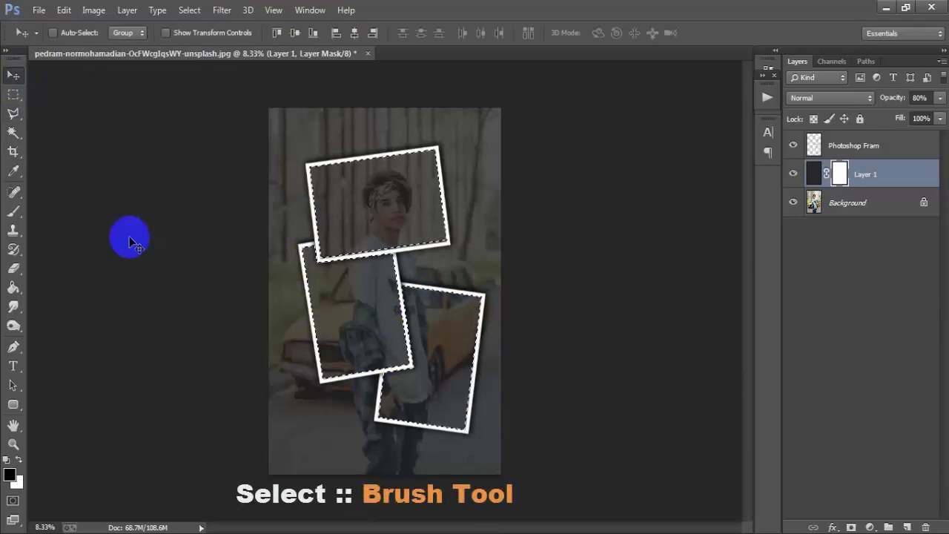
Set up a large soft Brush with black as the foreground colour.
left_click(10, 214)
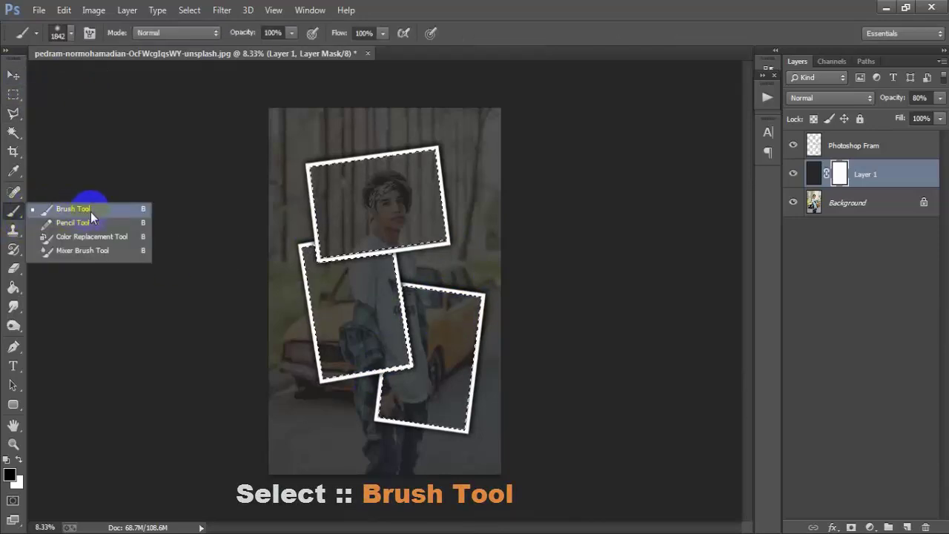
left_click(91, 211)
right_click(399, 186)
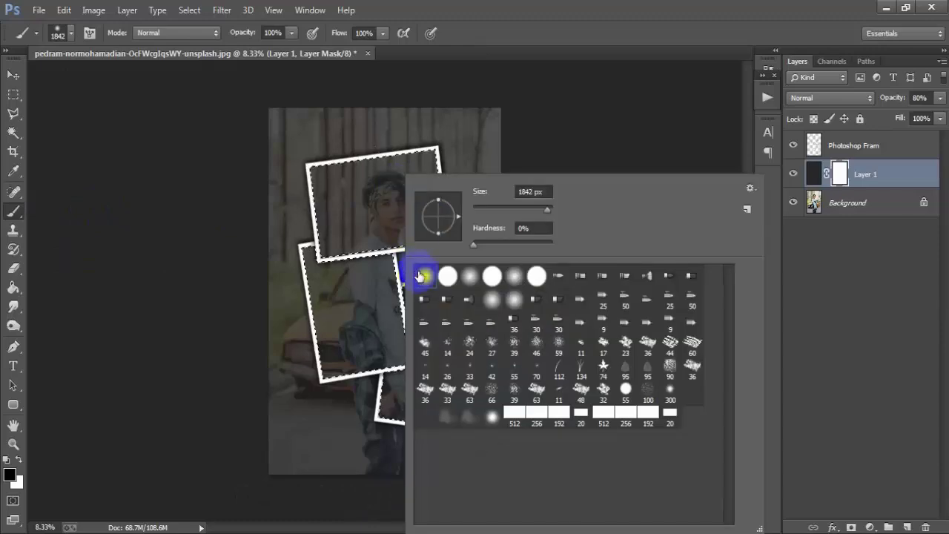
left_click(386, 120)
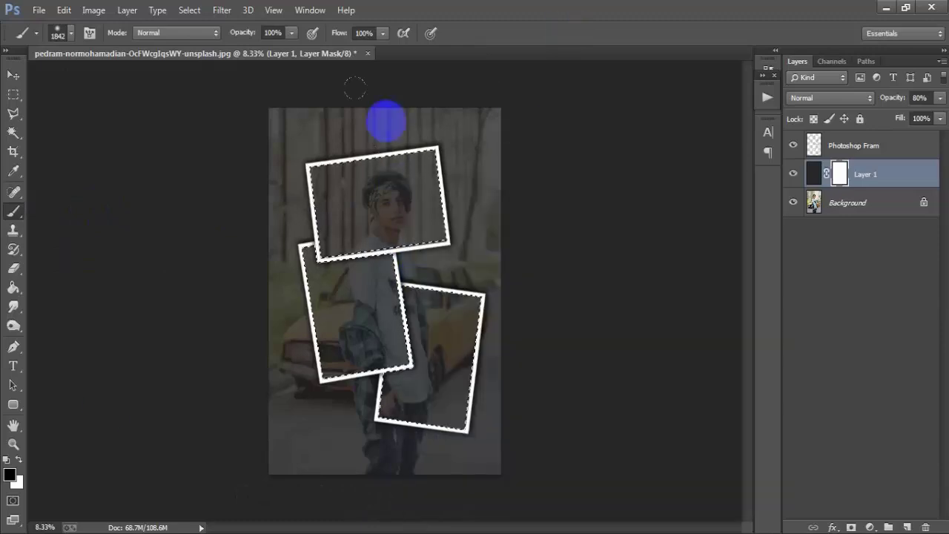
left_click(10, 475)
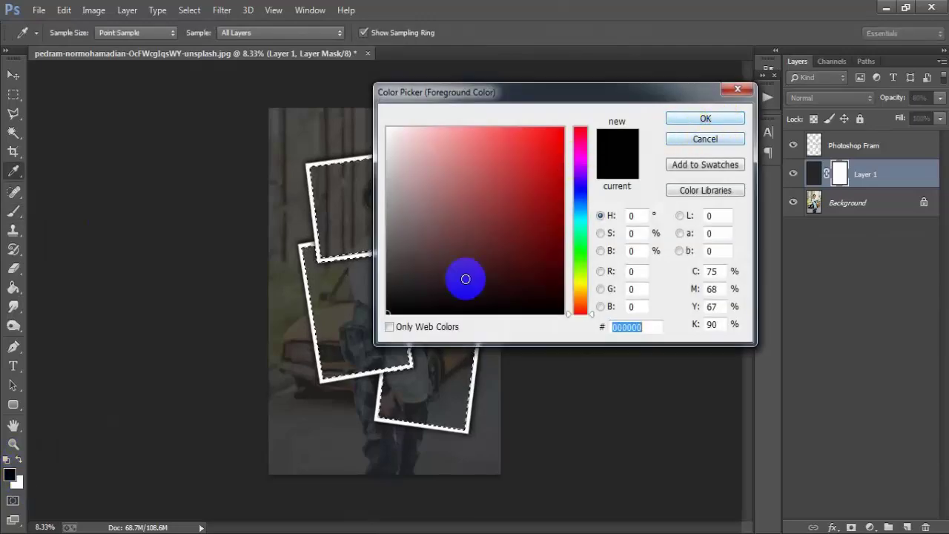
left_click(714, 119)
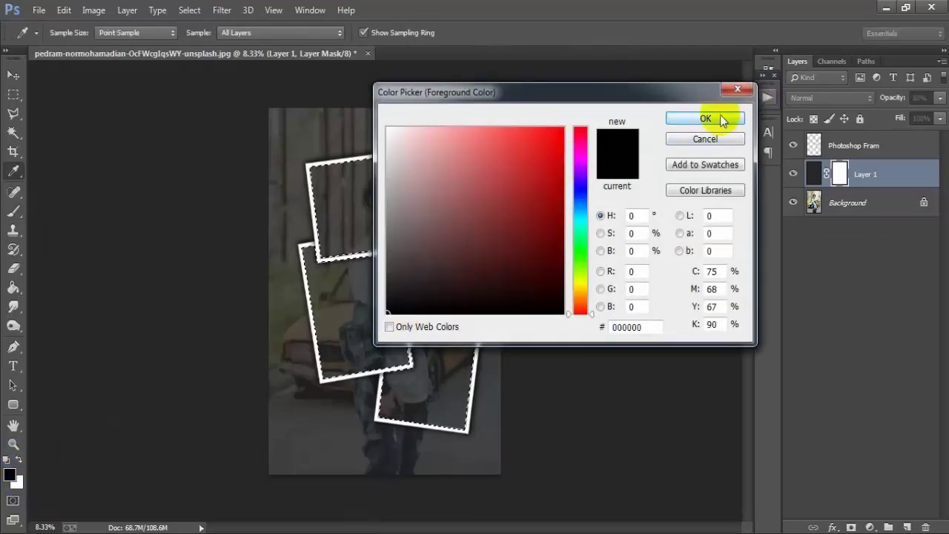
Paint black into Layer 1's mask inside all three frames, then deselect.
mouse_move(333, 199)
left_mouse_down()
mouse_move(404, 202)
mouse_move(436, 385)
mouse_move(423, 381)
mouse_move(410, 348)
mouse_move(404, 382)
left_mouse_up()
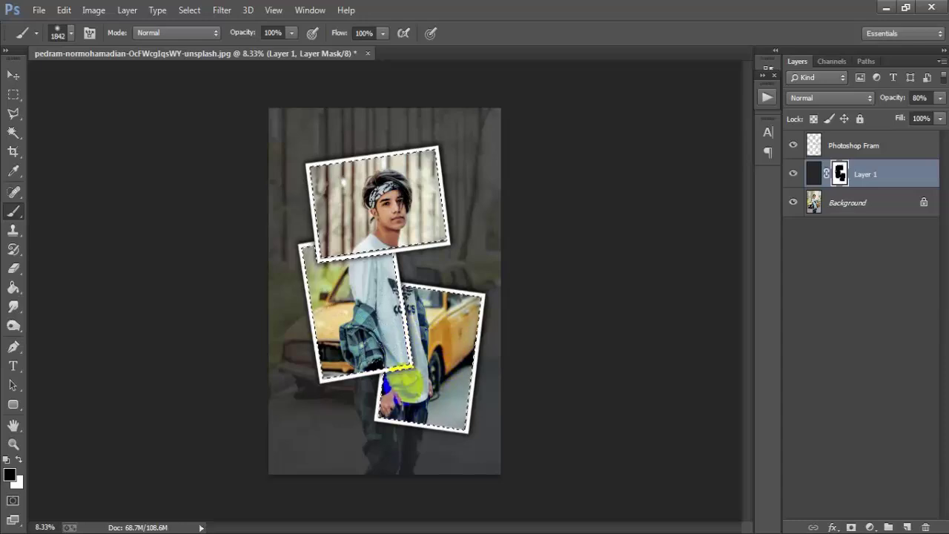
mouse_move(348, 245)
left_mouse_down()
mouse_move(371, 201)
mouse_move(301, 186)
left_mouse_up()
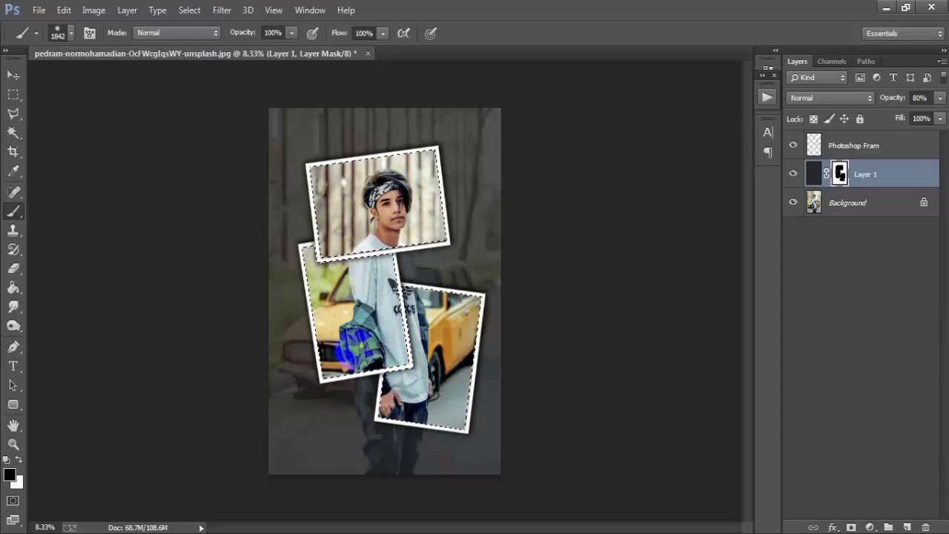
left_click_drag(303, 226, 349, 201)
mouse_move(434, 381)
left_mouse_down()
mouse_move(441, 345)
mouse_move(436, 401)
mouse_move(392, 305)
left_mouse_up()
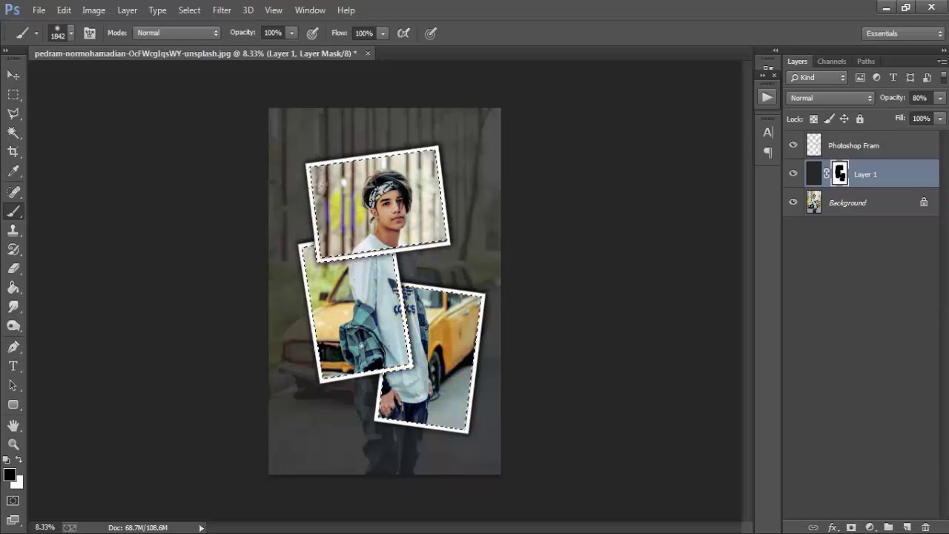
mouse_move(297, 284)
left_mouse_down()
mouse_move(403, 356)
mouse_move(399, 381)
left_mouse_up()
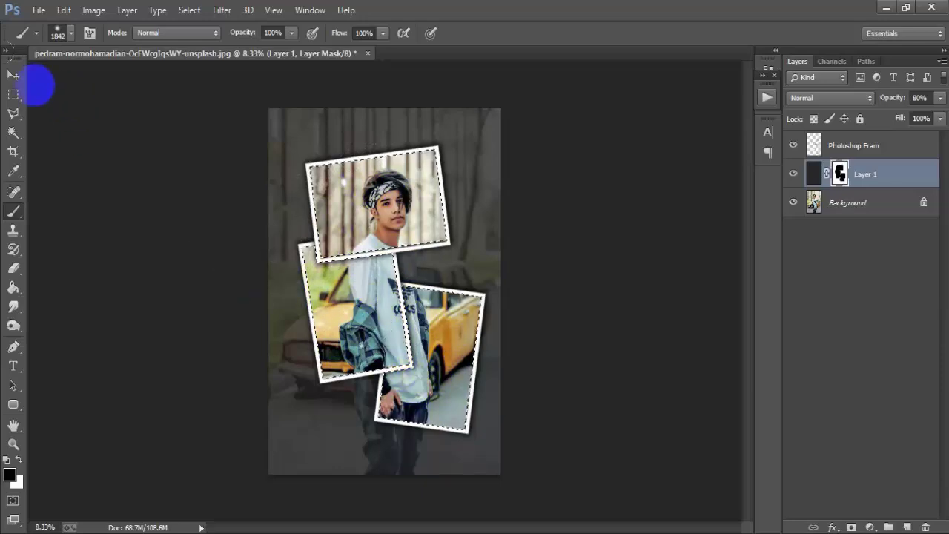
left_click(13, 74)
key("ctrl+d")
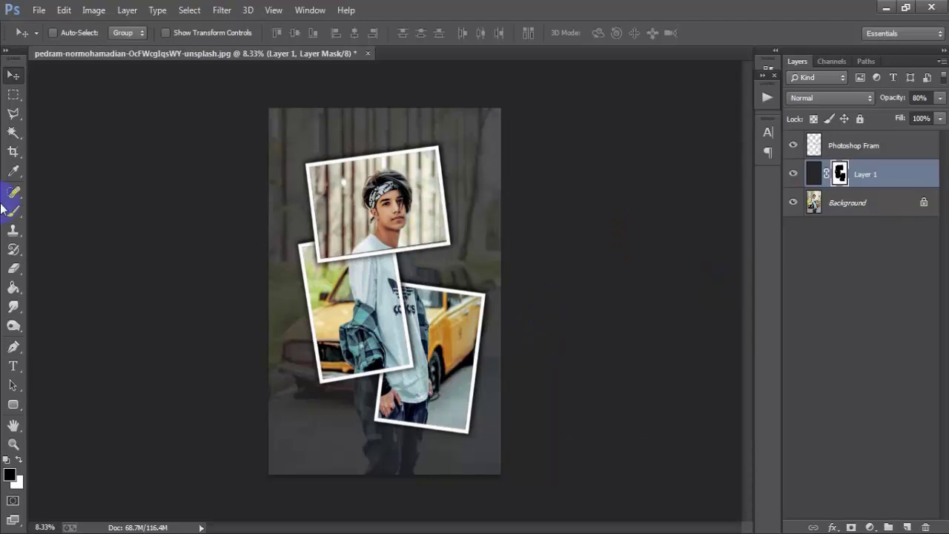
Select a thin strip along the top frame's lower edge and paint it into Layer 1's mask.
left_click(12, 117)
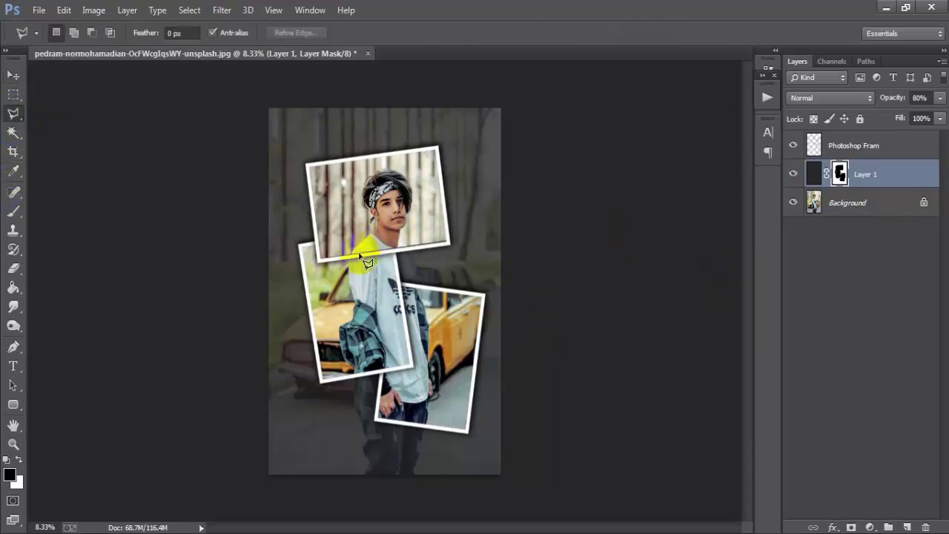
key("ctrl+plus")
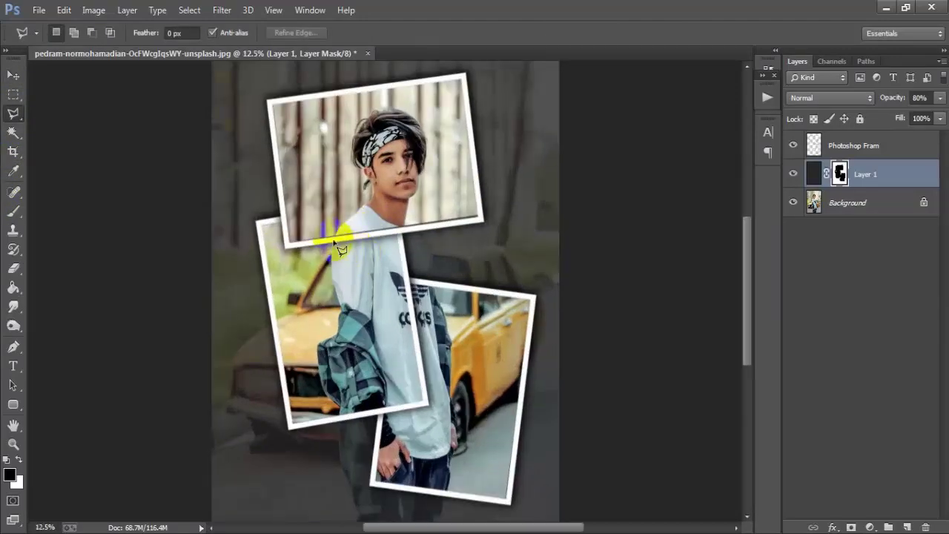
left_click(478, 221)
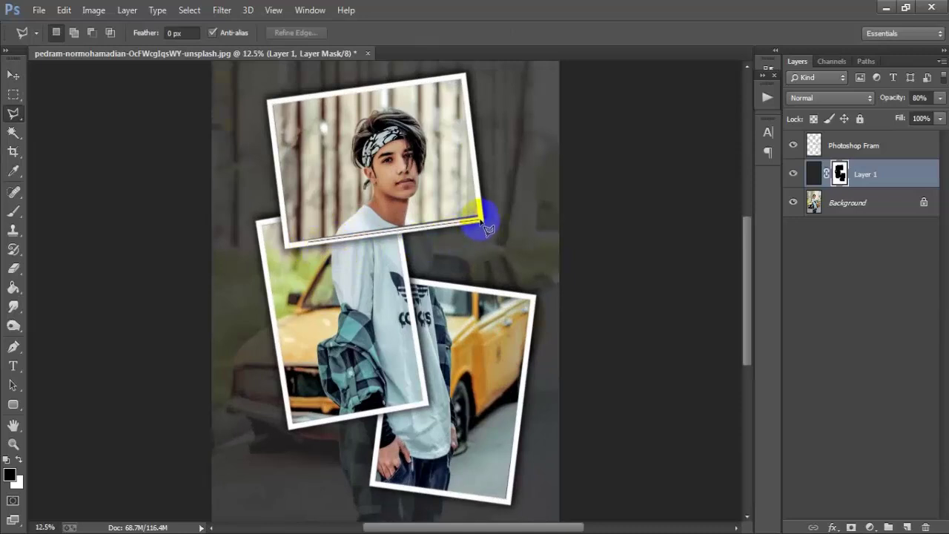
left_click(324, 236)
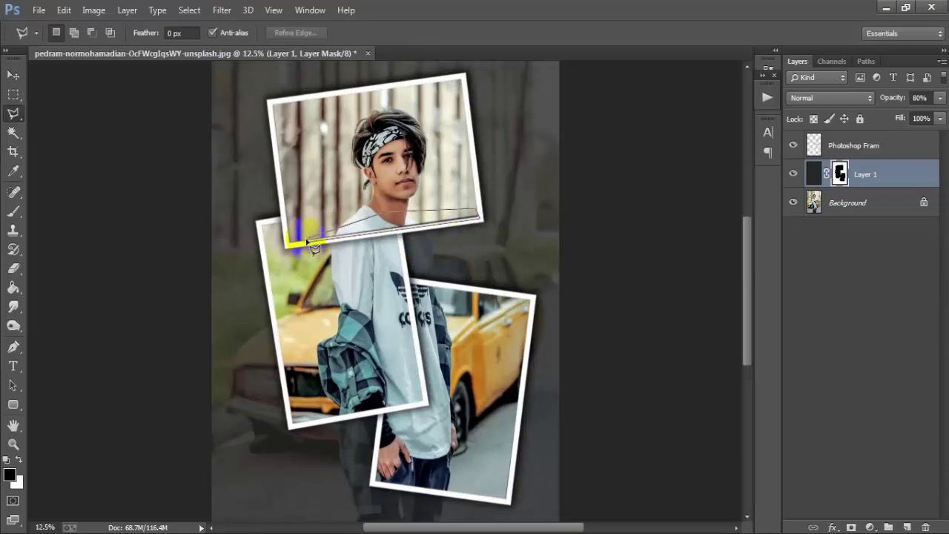
left_click(312, 244)
left_click(13, 212)
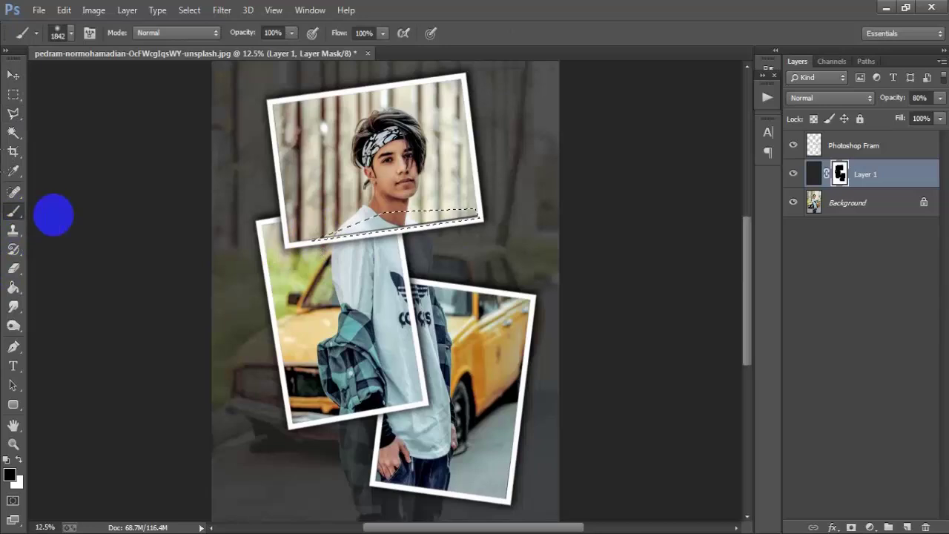
mouse_move(327, 210)
left_mouse_down()
mouse_move(434, 213)
mouse_move(483, 201)
mouse_move(355, 215)
left_mouse_up()
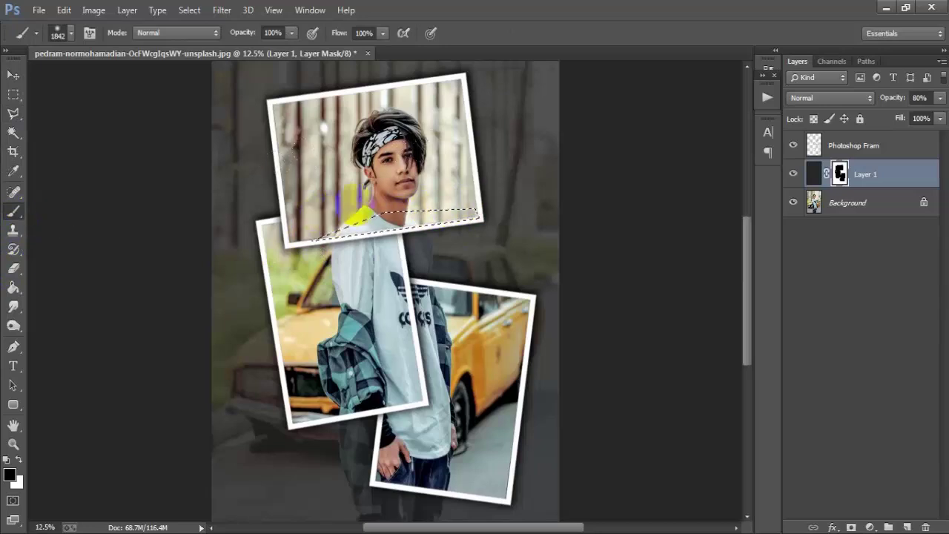
left_click(14, 76)
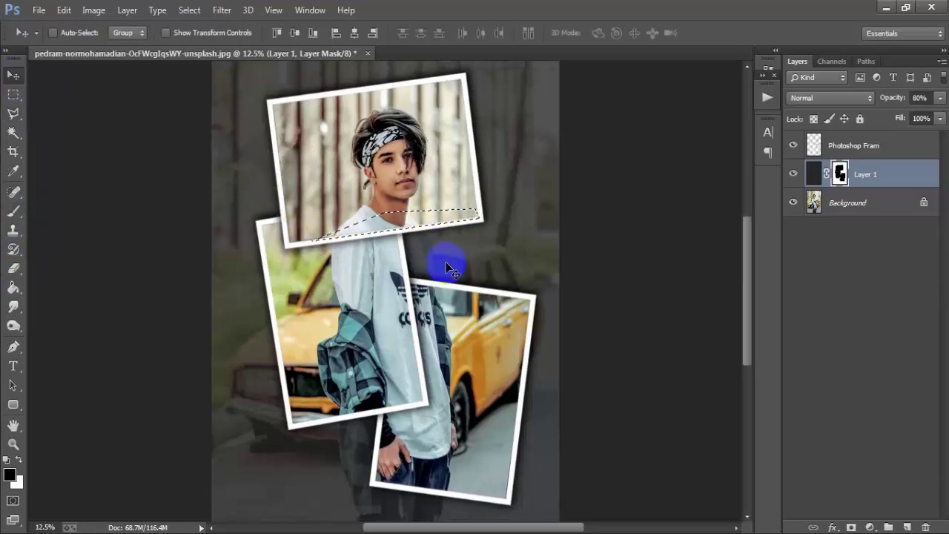
key("ctrl+d")
key("ctrl+minus")
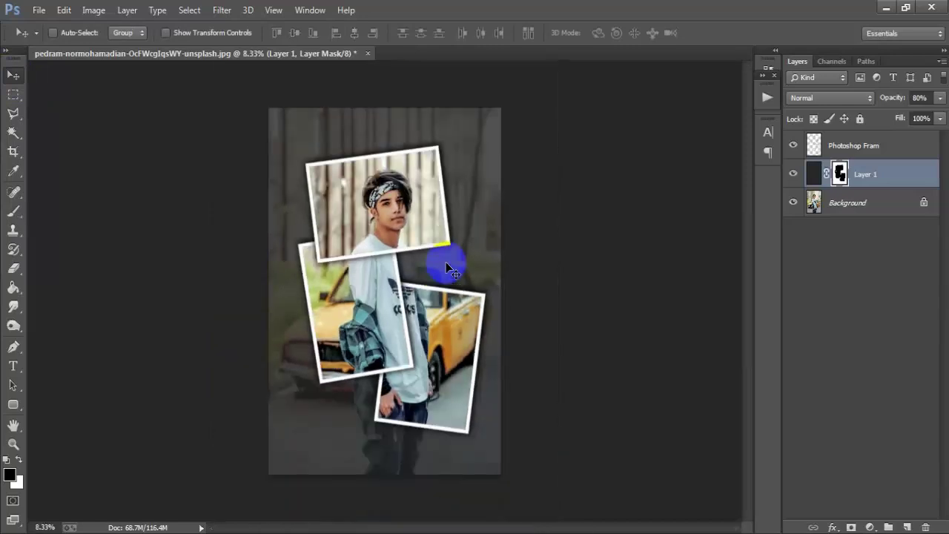
Check the frame and overlay visibility, then stamp all visible layers into a new Layer 2.
left_click(883, 146)
left_click(795, 146)
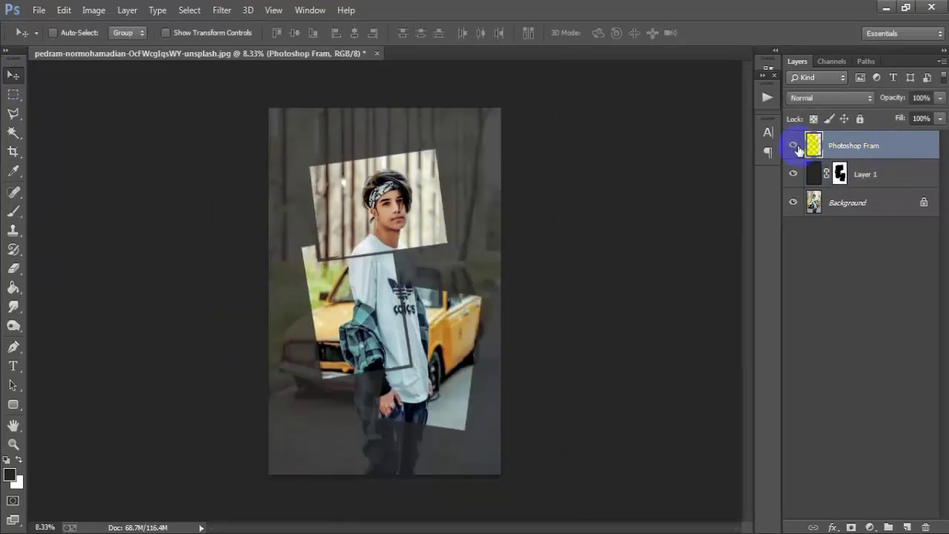
left_click(794, 146)
left_click(795, 176)
left_click(795, 175)
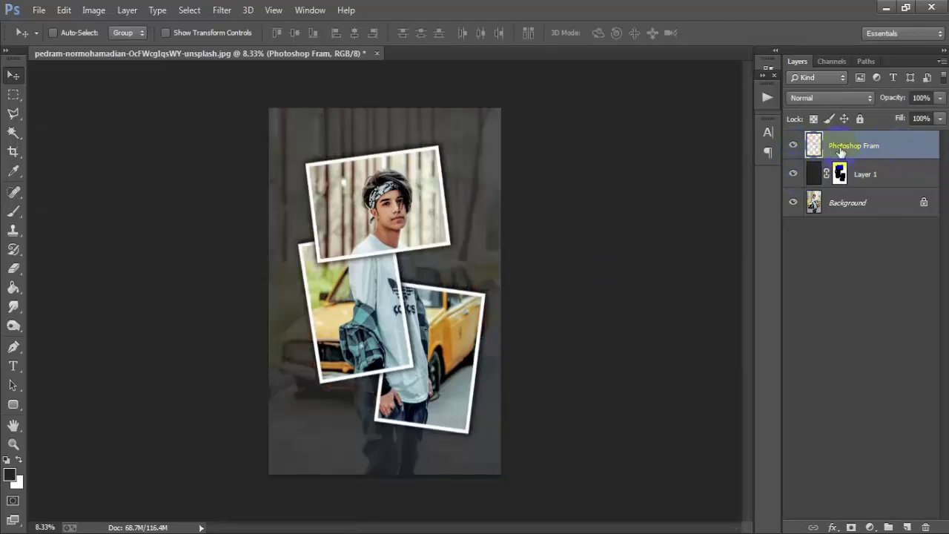
key("shift+ctrl+alt+e")
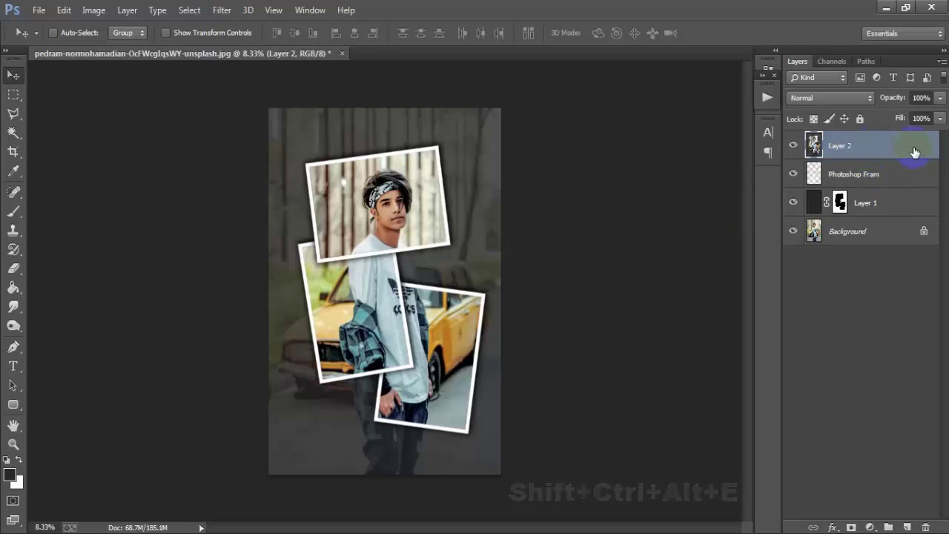
key("alt+F9")
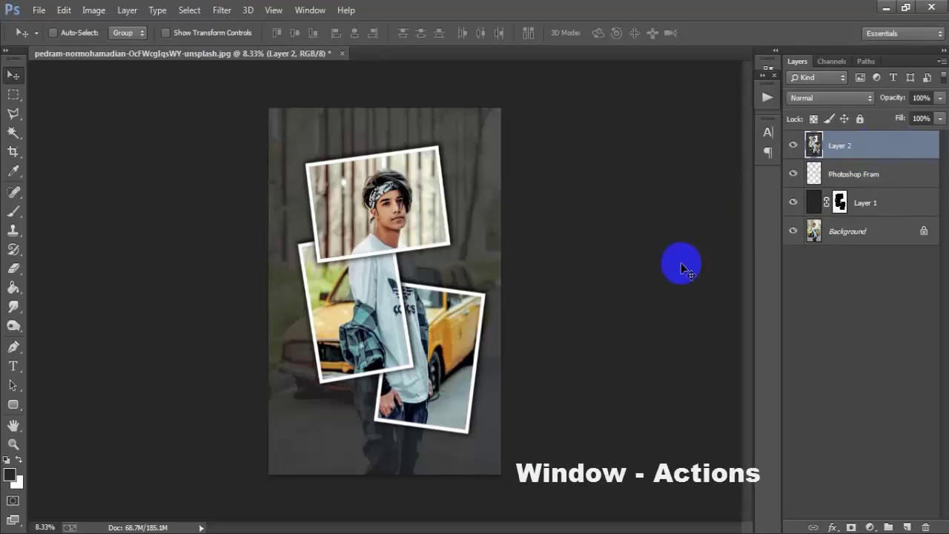
Load the Fram Oil Painting.atn action set into the Actions panel.
left_click(310, 9)
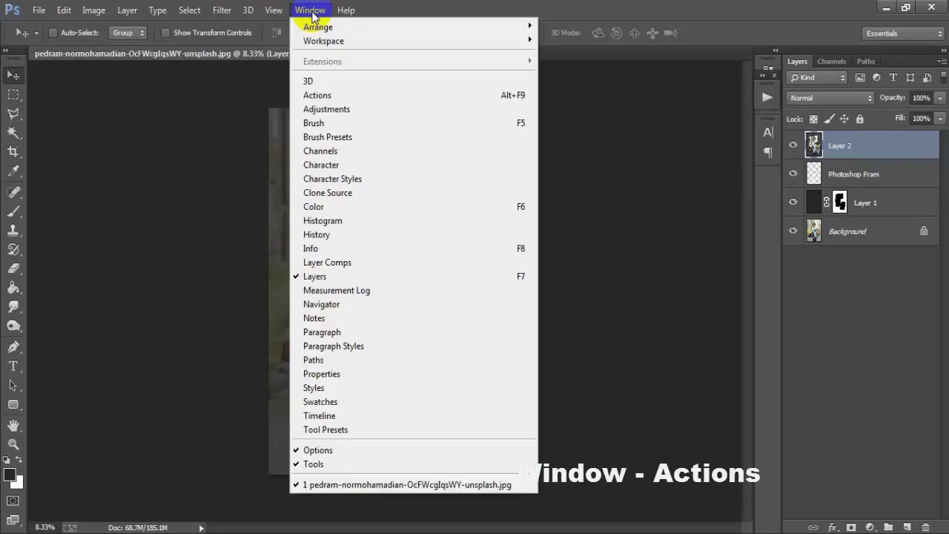
left_click(372, 98)
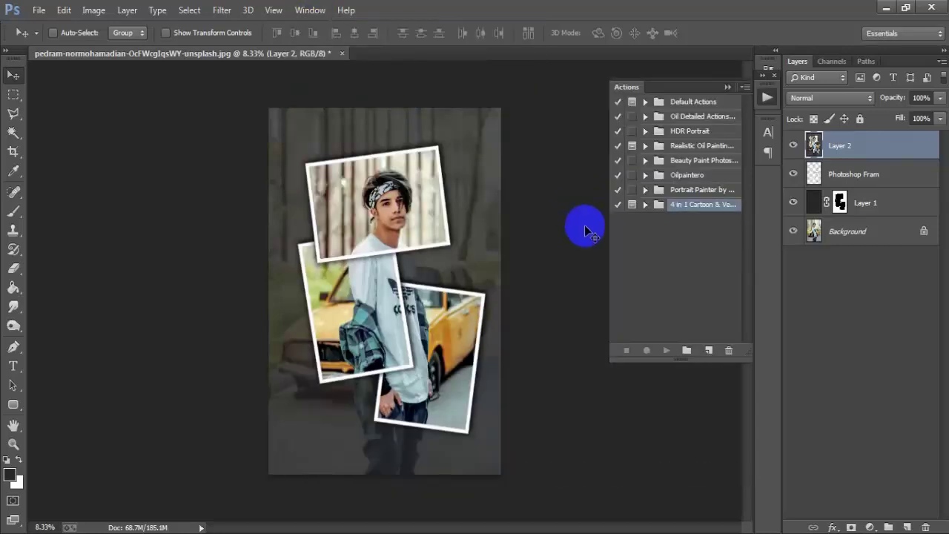
left_click(745, 87)
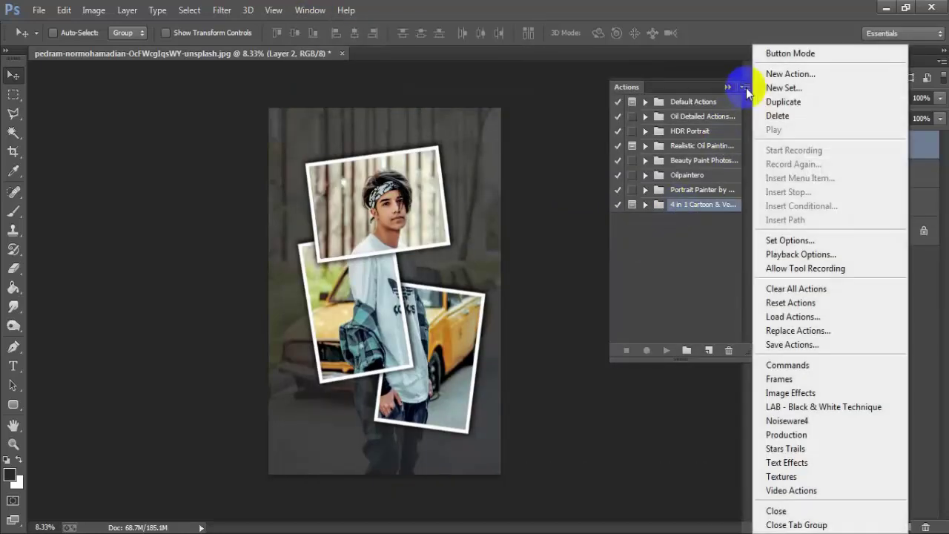
left_click(854, 316)
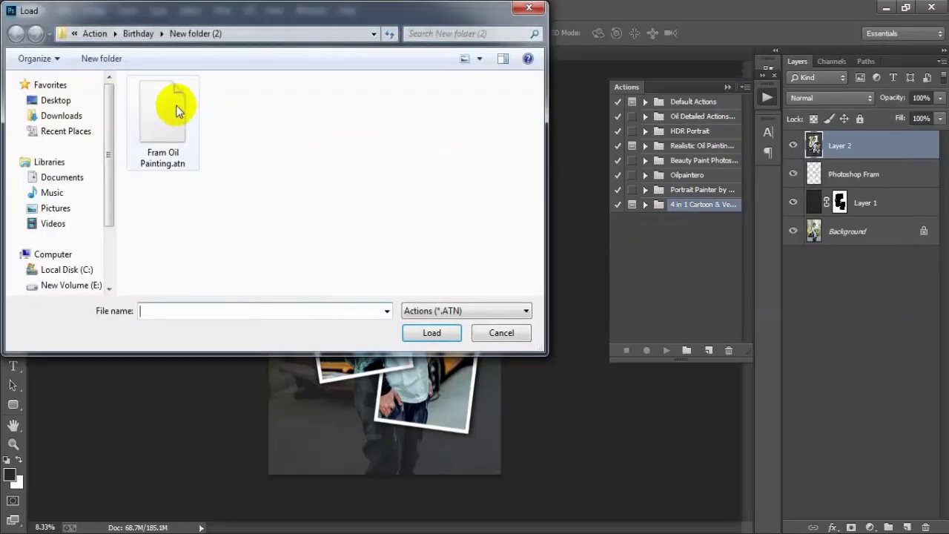
left_click(173, 128)
left_click(420, 335)
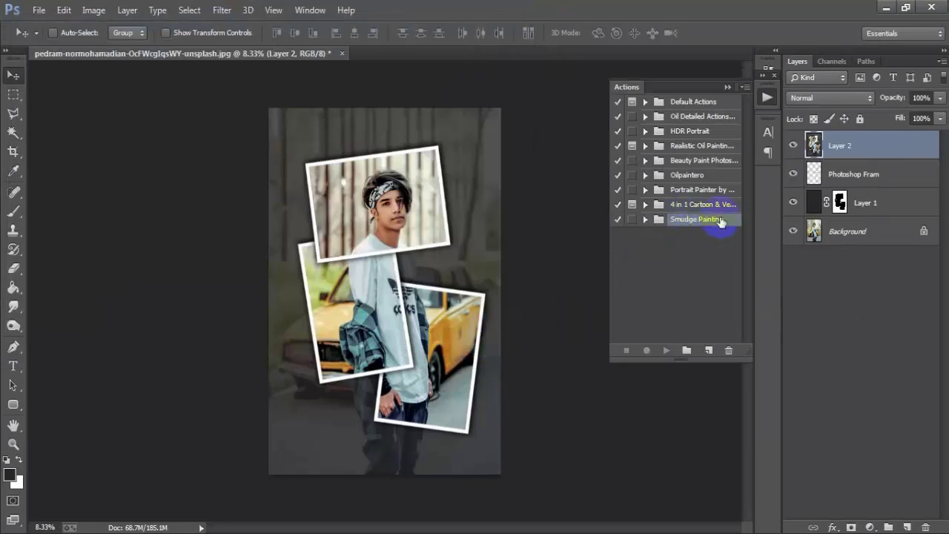
Run the Smudge Painting set's Play Me! action on the collage.
left_click(647, 221)
left_click(686, 234)
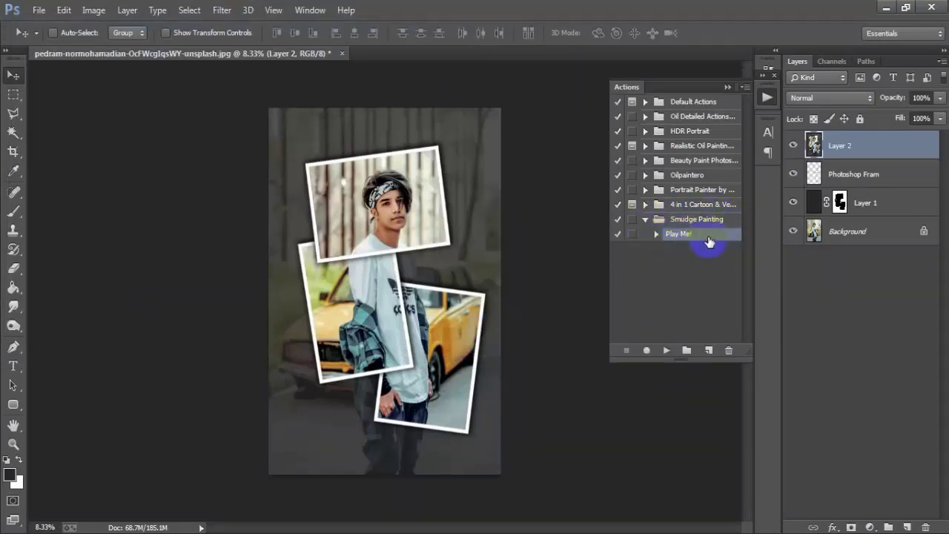
left_click(666, 350)
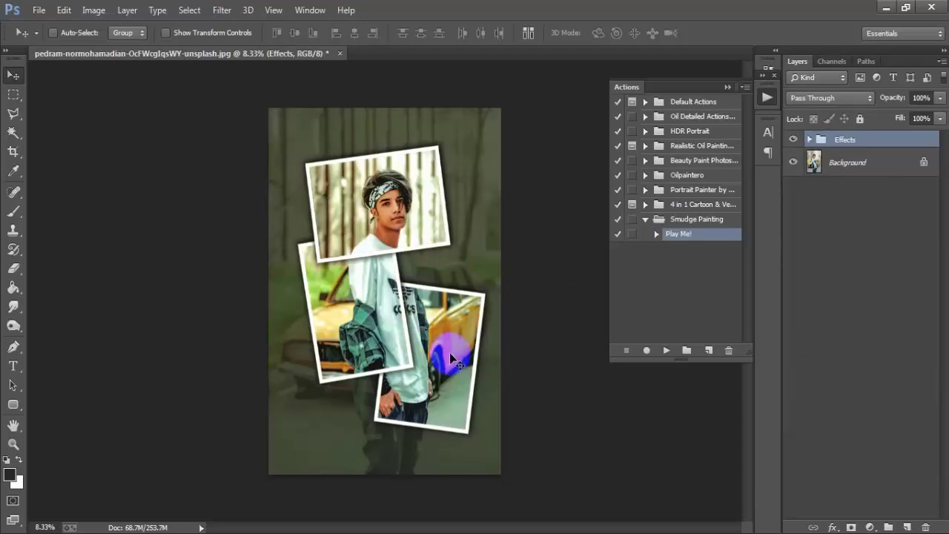
Expand the Effects group and toggle Layer 2 on and off to compare the painted result.
key("ctrl+plus")
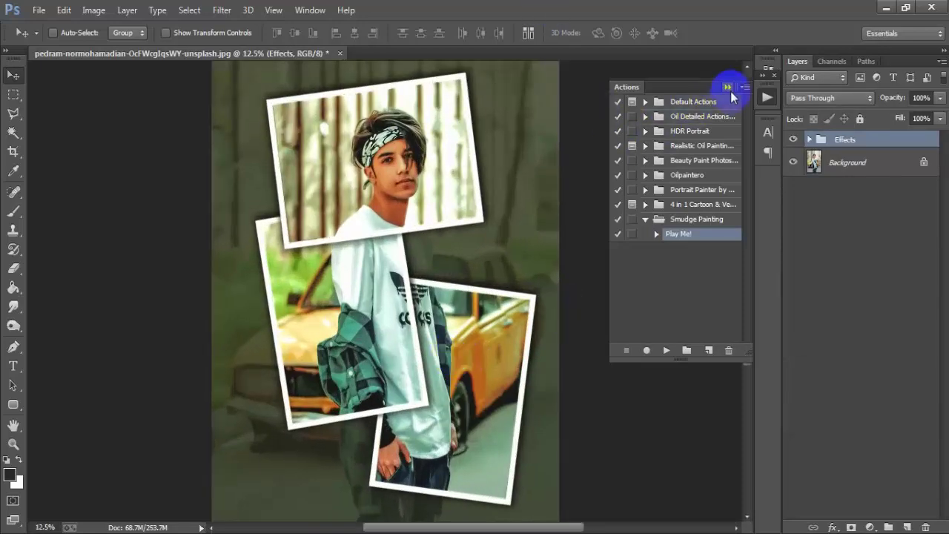
left_click(728, 88)
left_click(810, 139)
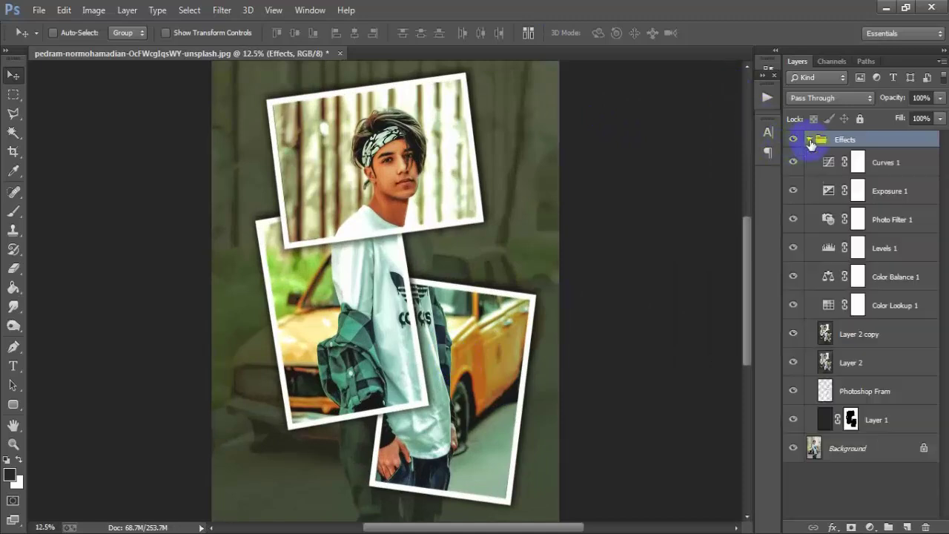
left_click(794, 362)
left_click(793, 362)
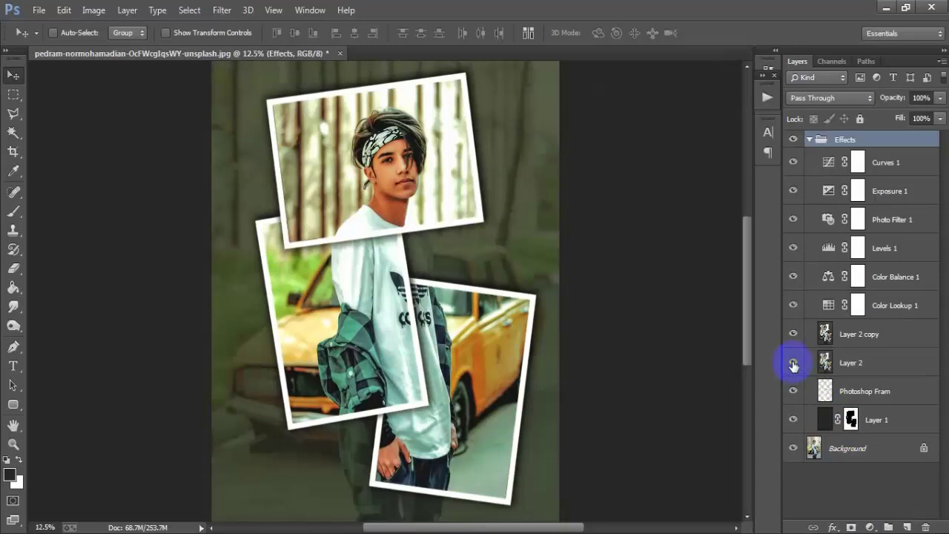
left_click(793, 363)
left_click(794, 363)
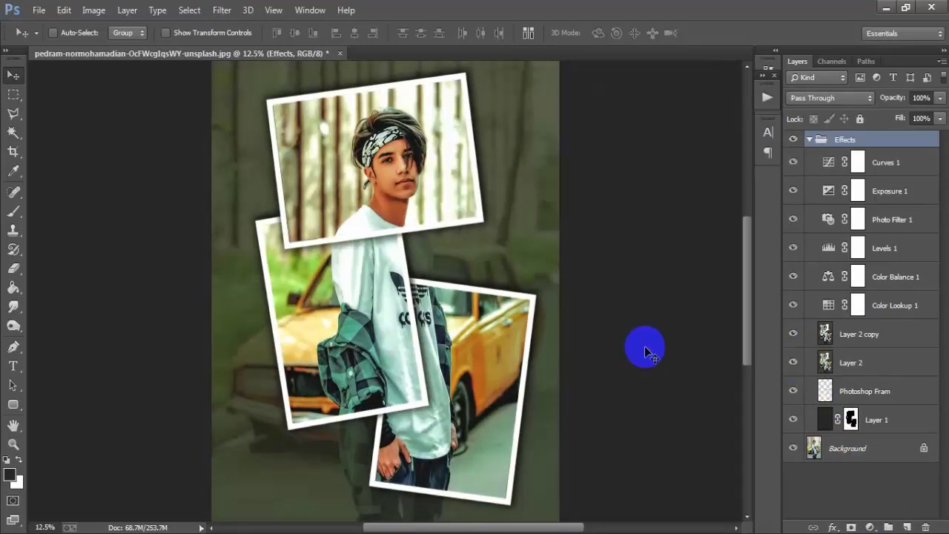
Compare Layer 2 again zoomed in on the top photo, then zoom out and collapse Effects.
key("ctrl+plus")
key("ctrl+plus")
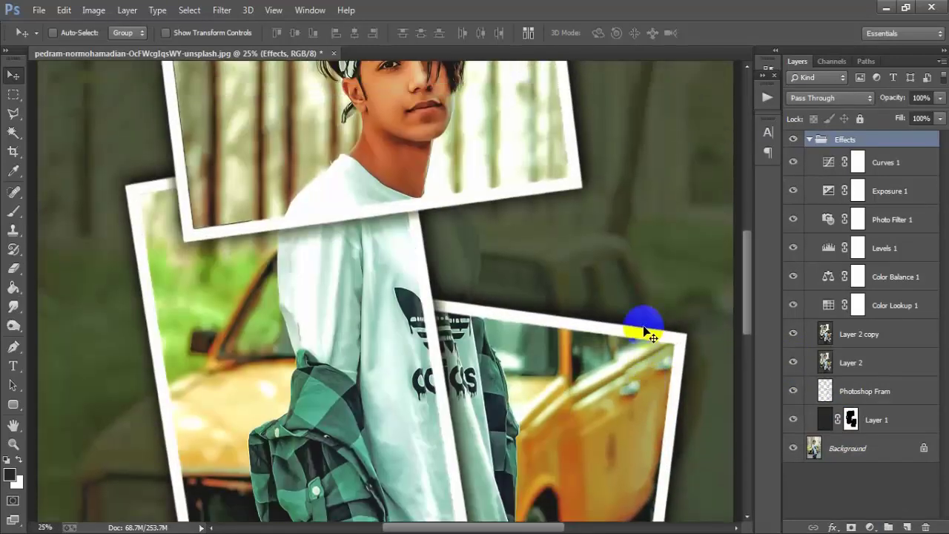
scroll(642, 326, "up", 3)
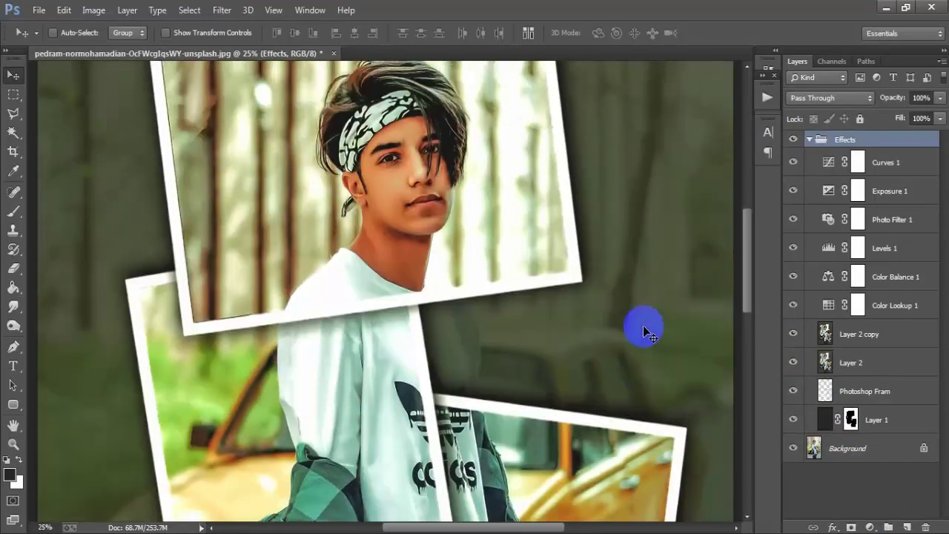
left_click(792, 362, "alt")
left_click(792, 363, "alt")
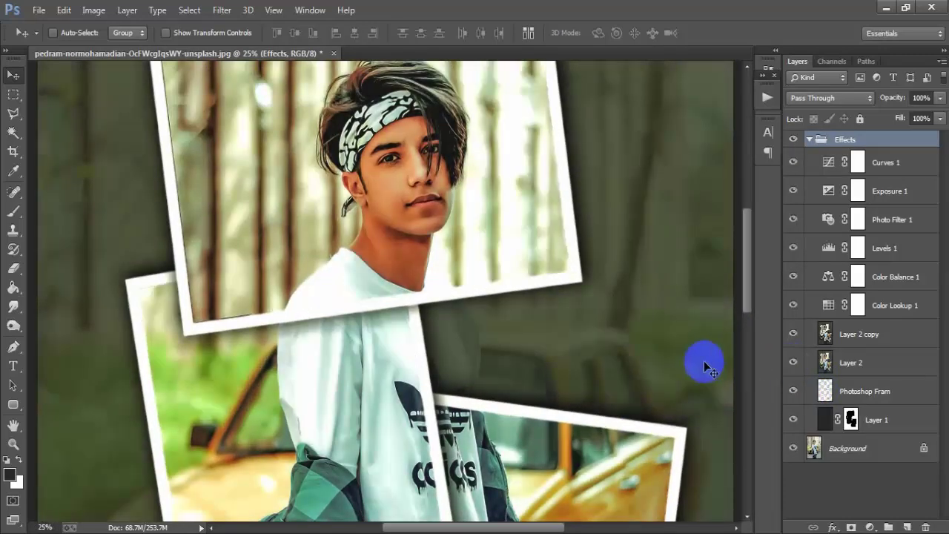
key("ctrl+minus")
key("ctrl+minus")
key("ctrl+minus")
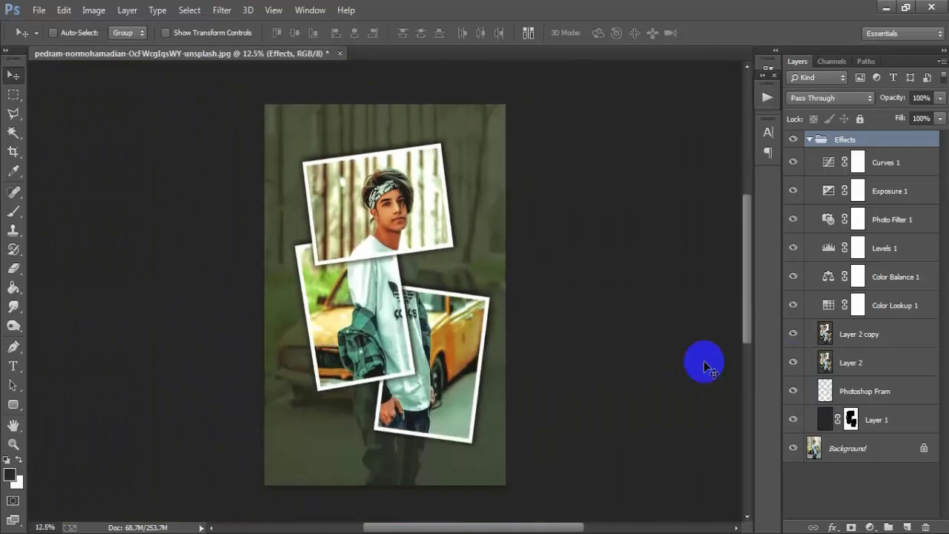
left_click(809, 139)
Switch to the gallery-7-star collage, expand Effects, and toggle Layer 2 to compare the effect.
left_click_drag(600, 519, 415, 327)
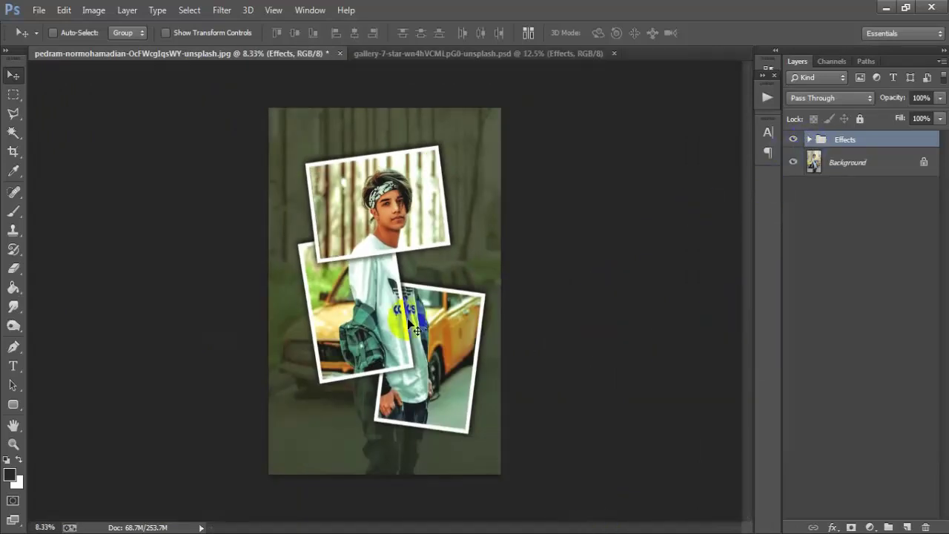
left_click(502, 55)
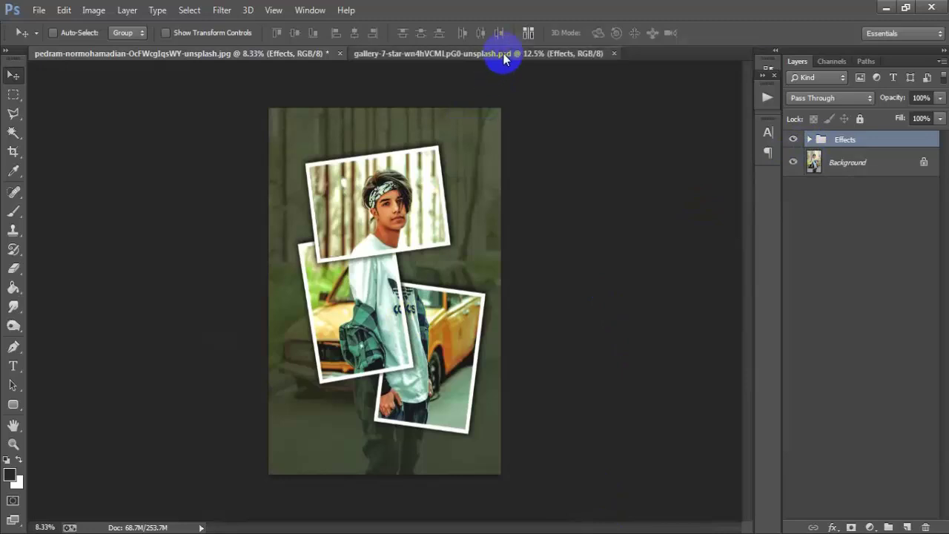
left_click(809, 139)
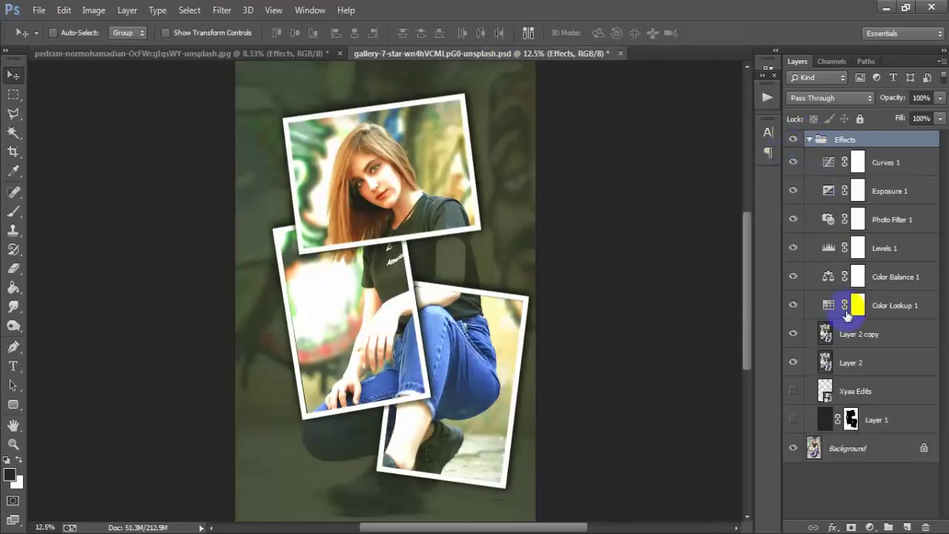
left_click(793, 363)
left_click(794, 363)
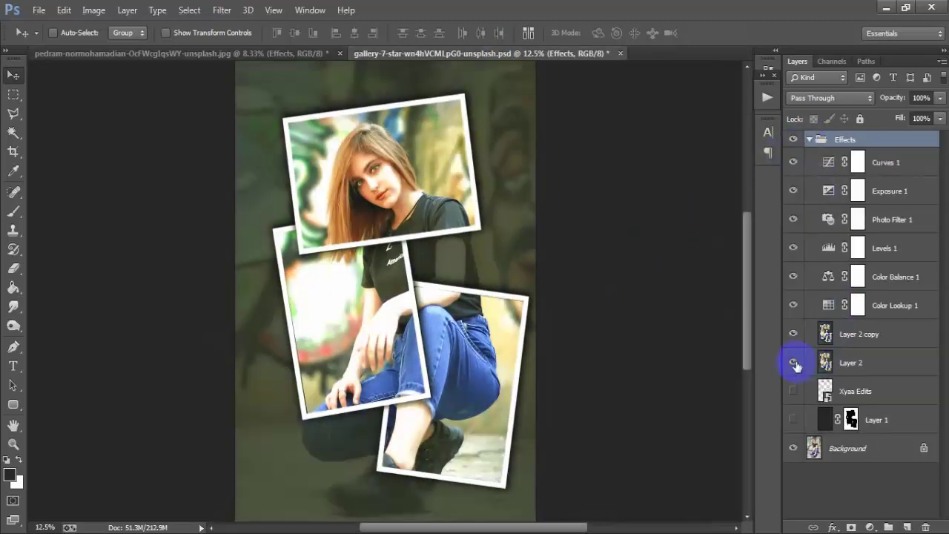
left_click(793, 363)
left_click(793, 362)
Zoom in on the top photo and toggle Layer 2 to compare the original with the effect.
key("ctrl+plus")
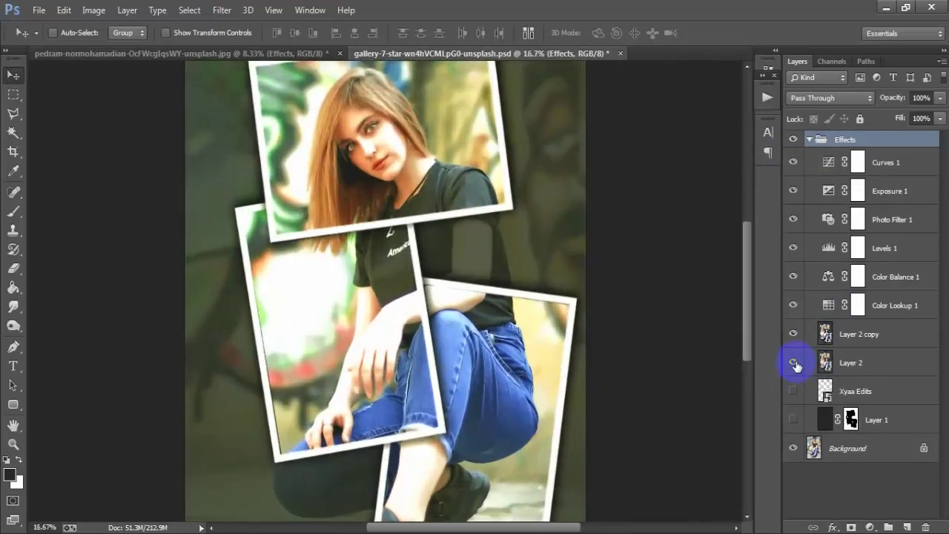
key("ctrl+plus")
scroll(487, 296, "up", 2)
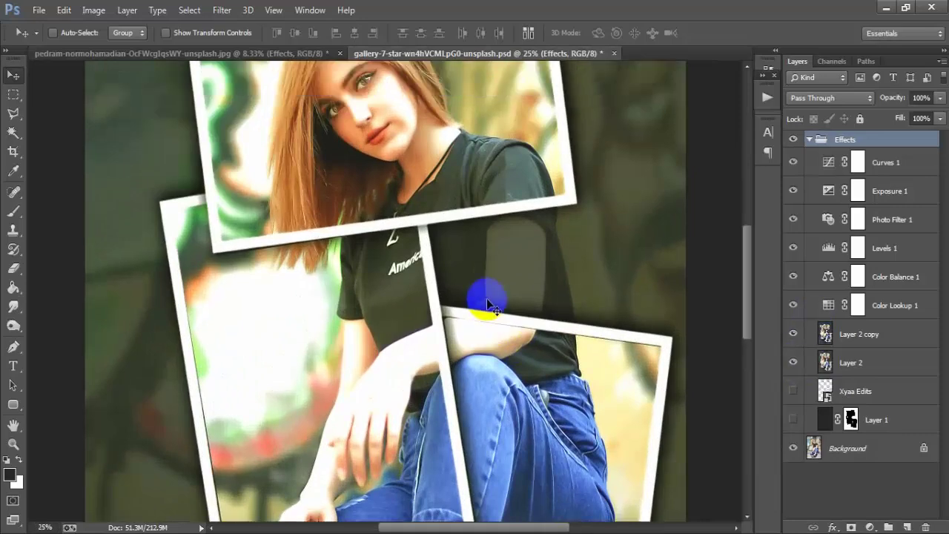
left_click(793, 362)
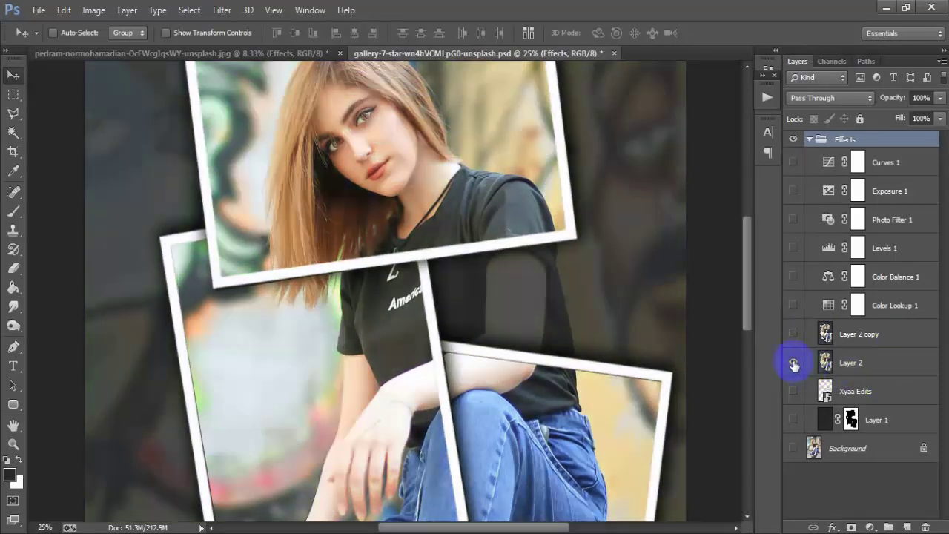
left_click(794, 363)
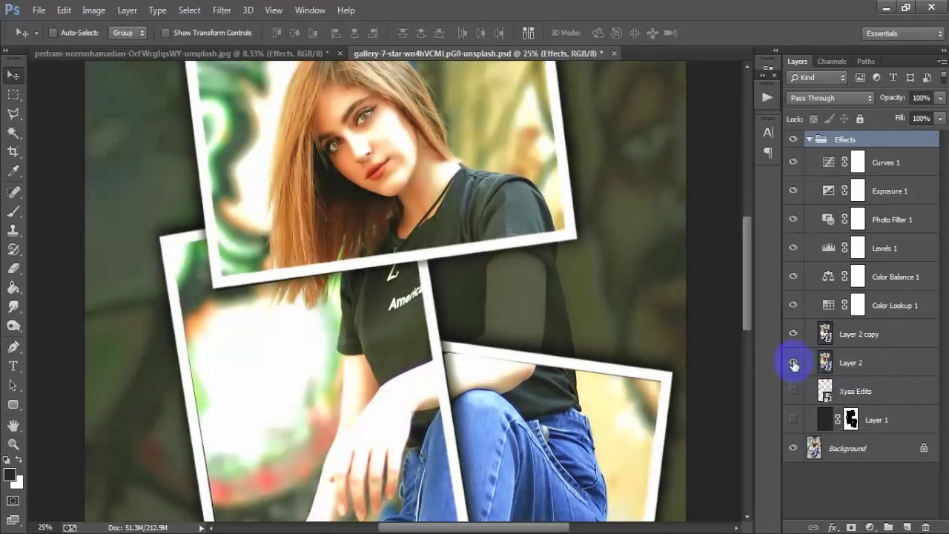
left_click(793, 363)
left_click(792, 362)
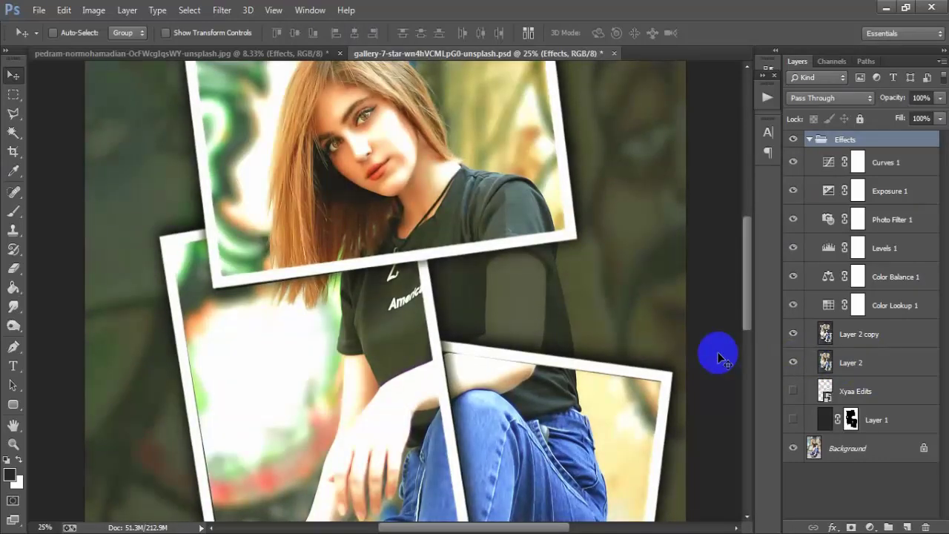
Zoom out to the whole collage, collapse the Effects group, and drag it toward the other document.
key("ctrl+minus")
key("ctrl+minus")
key("ctrl+minus")
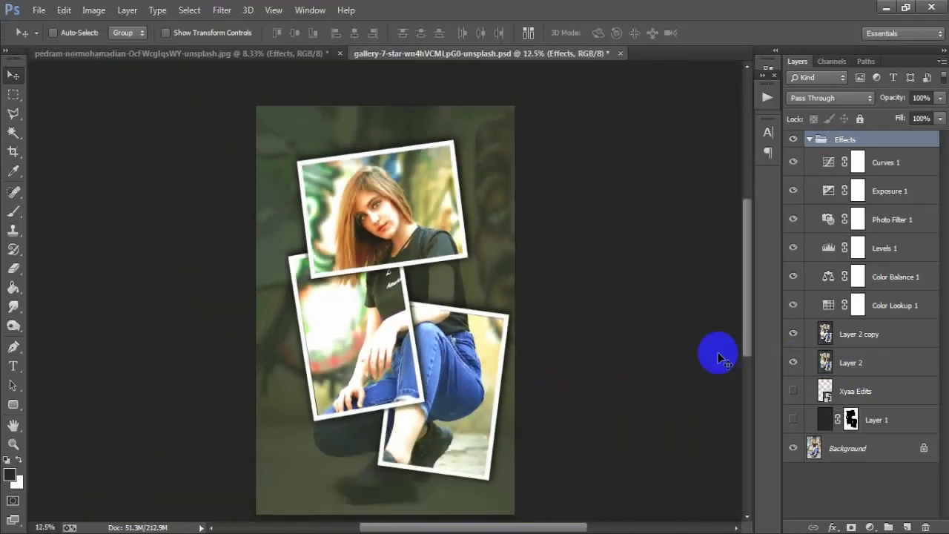
left_click(809, 139)
left_click_drag(838, 139, 272, 109)
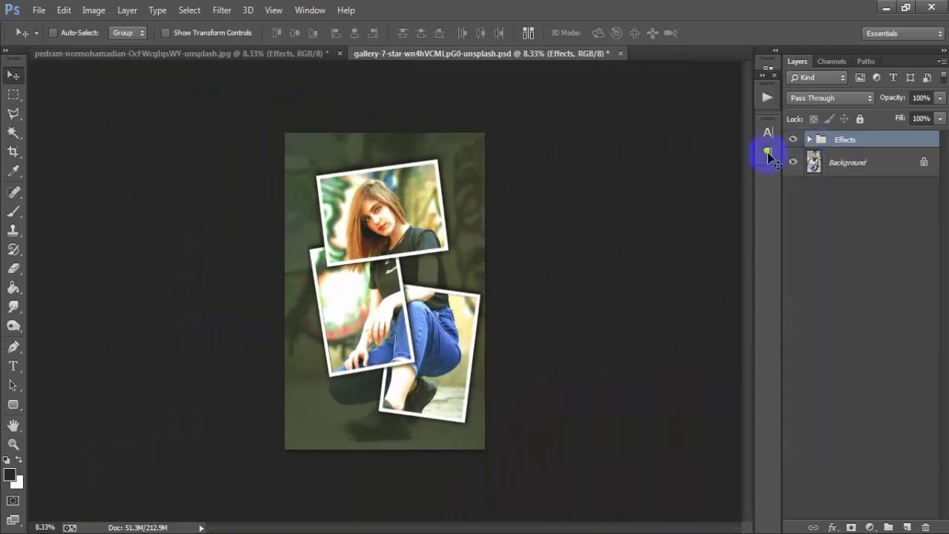